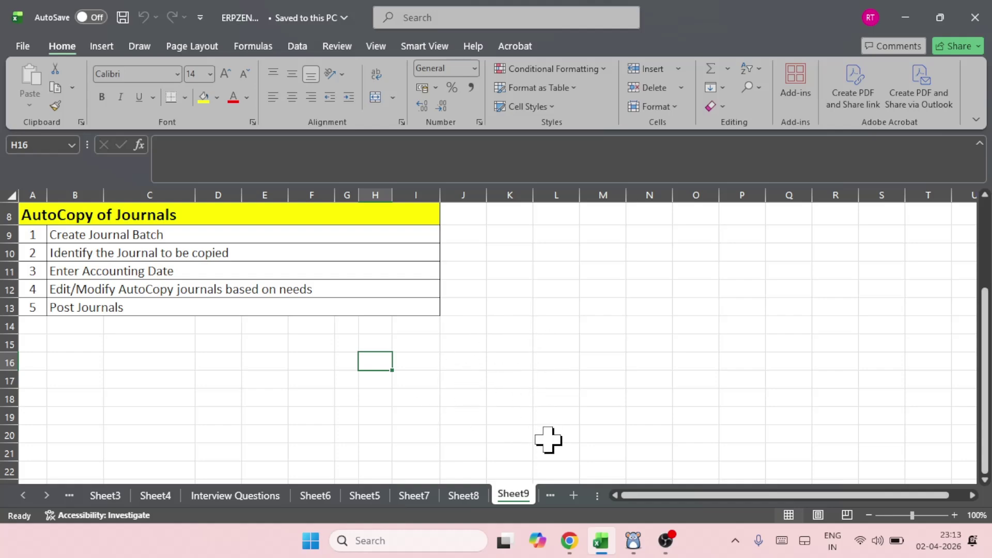
- Switch to Oracle Cloud in the Chrome browser and open the Journals work area of General Accounting
{"action": "left_click", "coordinate": [568, 549]}
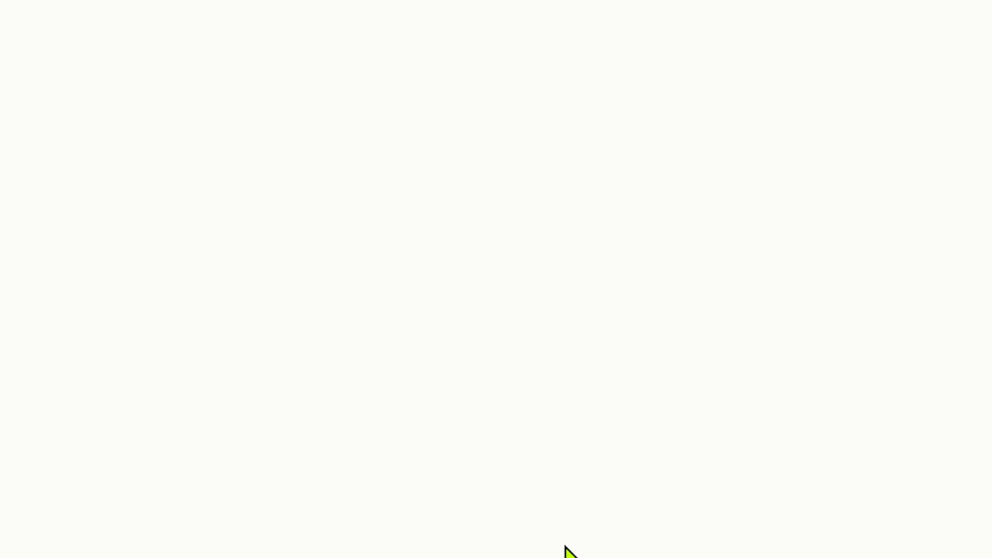
{"action": "left_click", "coordinate": [427, 395]}
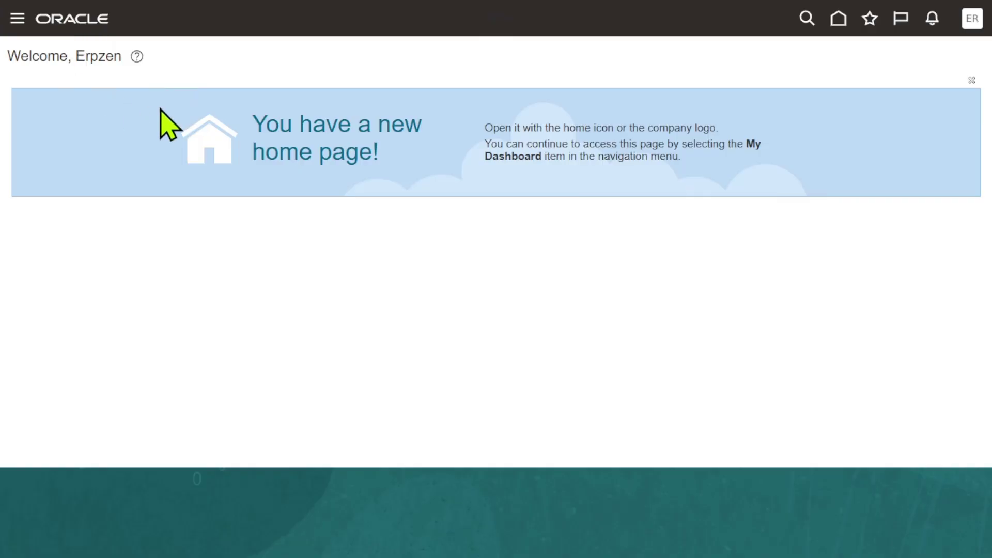
{"action": "left_click", "coordinate": [14, 21]}
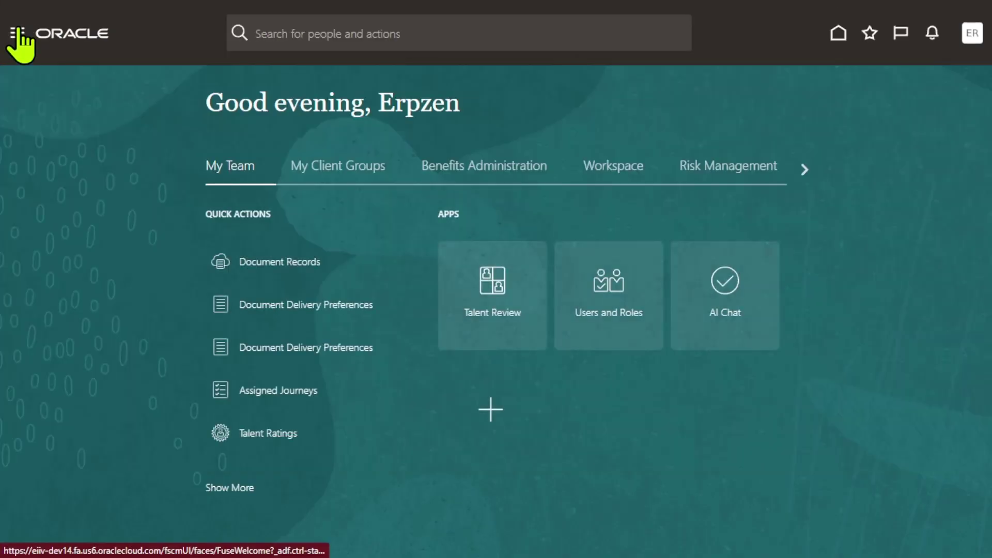
{"action": "left_click", "coordinate": [13, 37]}
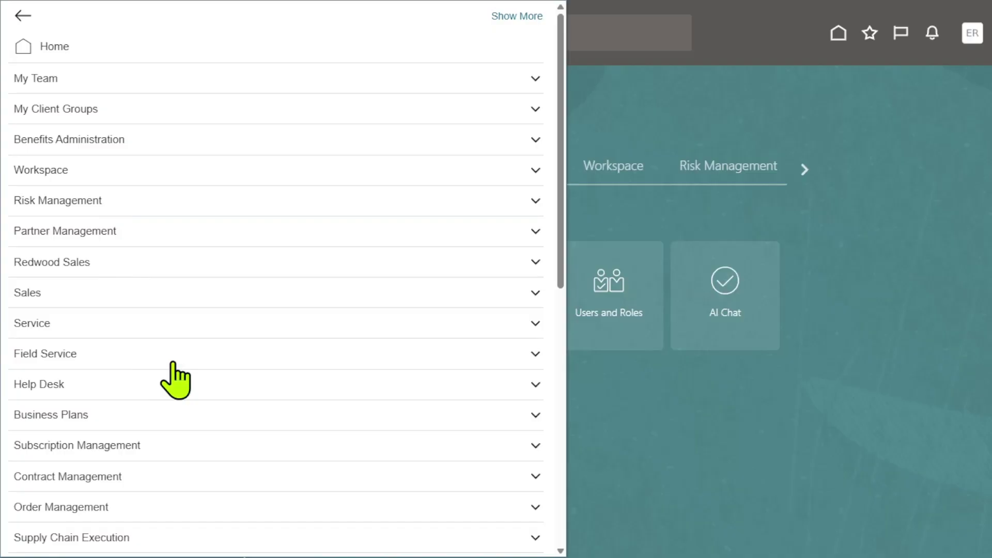
{"action": "scroll", "coordinate": [175, 372], "scroll_direction": "down", "scroll_amount": 10}
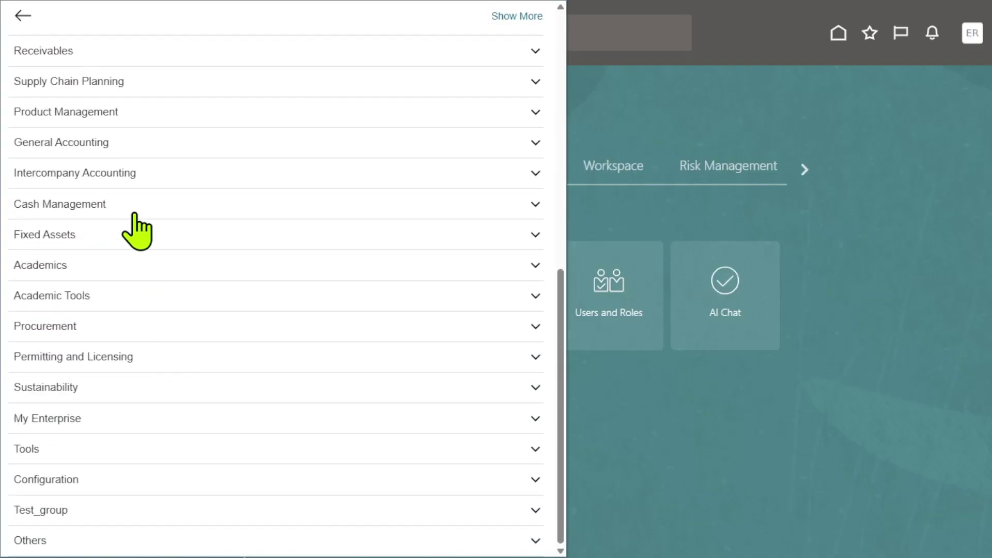
{"action": "left_click", "coordinate": [88, 140]}
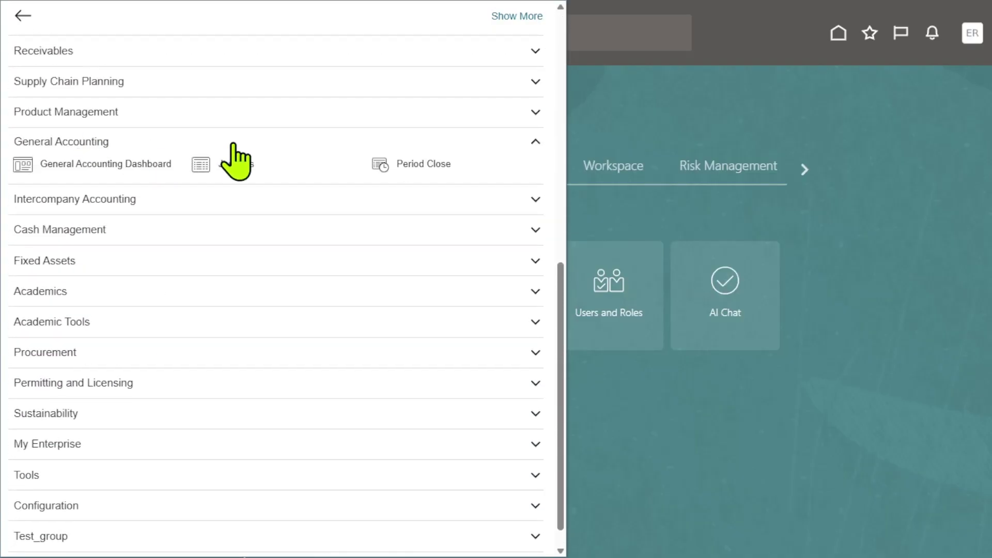
{"action": "left_click", "coordinate": [204, 164]}
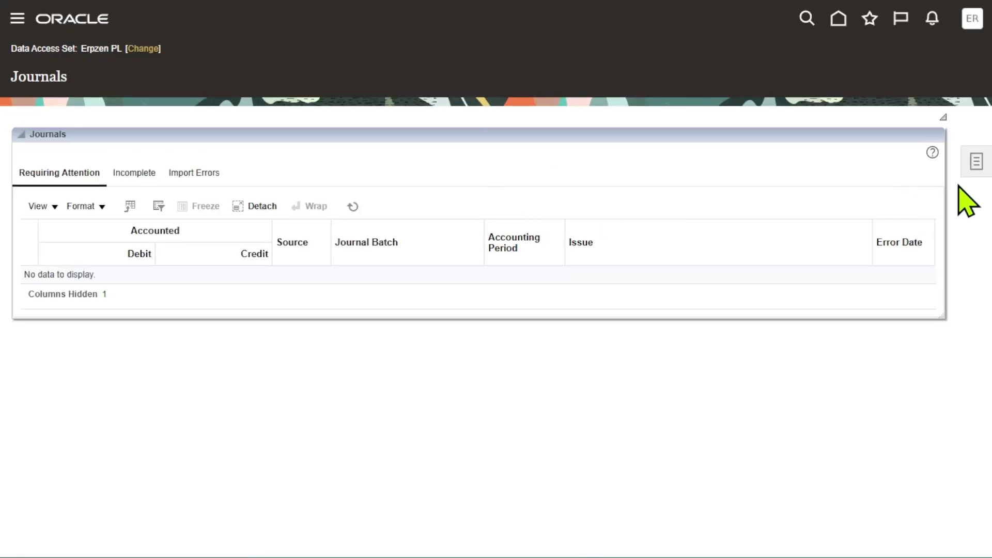
- Start a new journal and name its batch "Journal Batch for expenses for Apr 2026"
{"action": "left_click", "coordinate": [976, 161]}
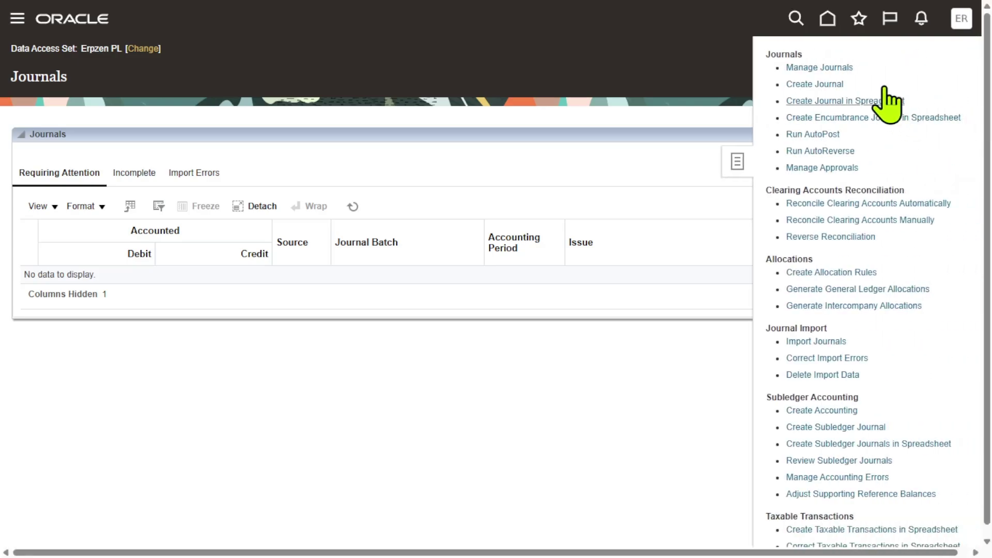
{"action": "left_click", "coordinate": [825, 86]}
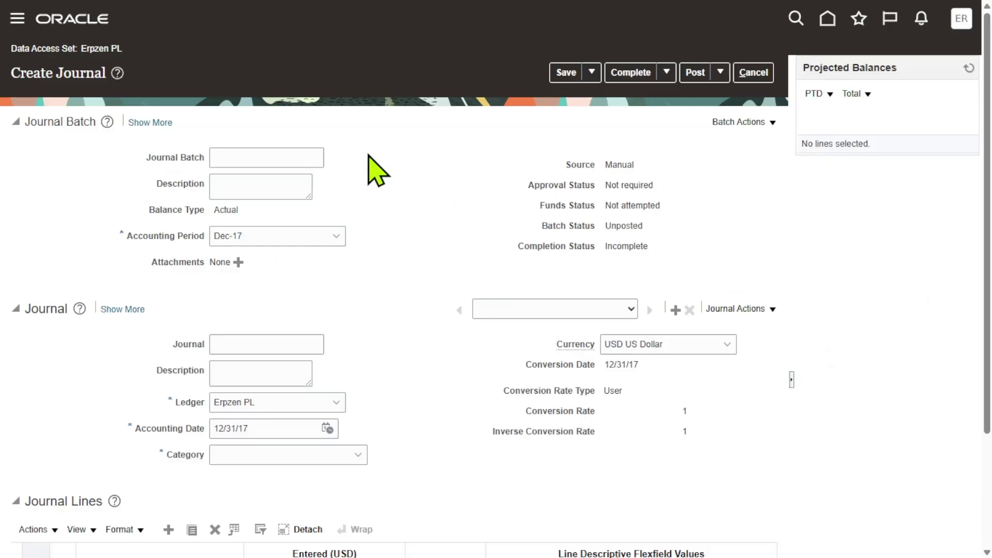
{"action": "left_click", "coordinate": [277, 157]}
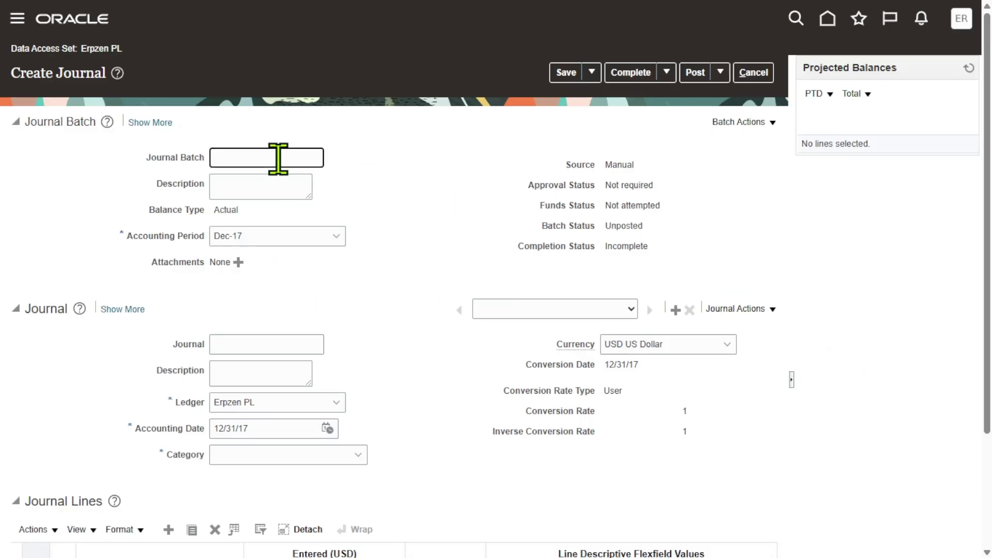
{"action": "type", "text": "Au"}
{"action": "key", "text": "BackSpace"}
{"action": "key", "text": "BackSpace"}
{"action": "type", "text": "Journal Batch for expenses"}
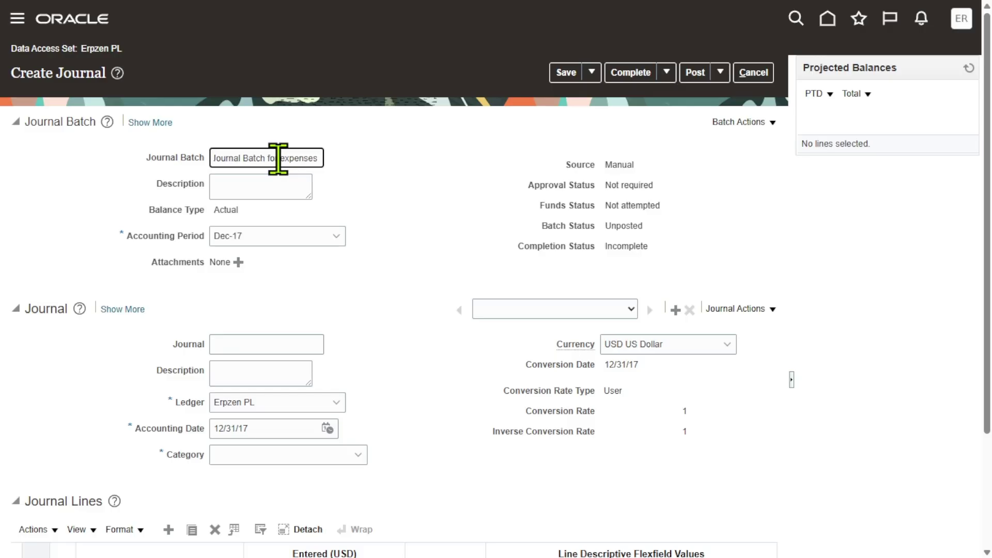
{"action": "type", "text": " for Apr 2"}
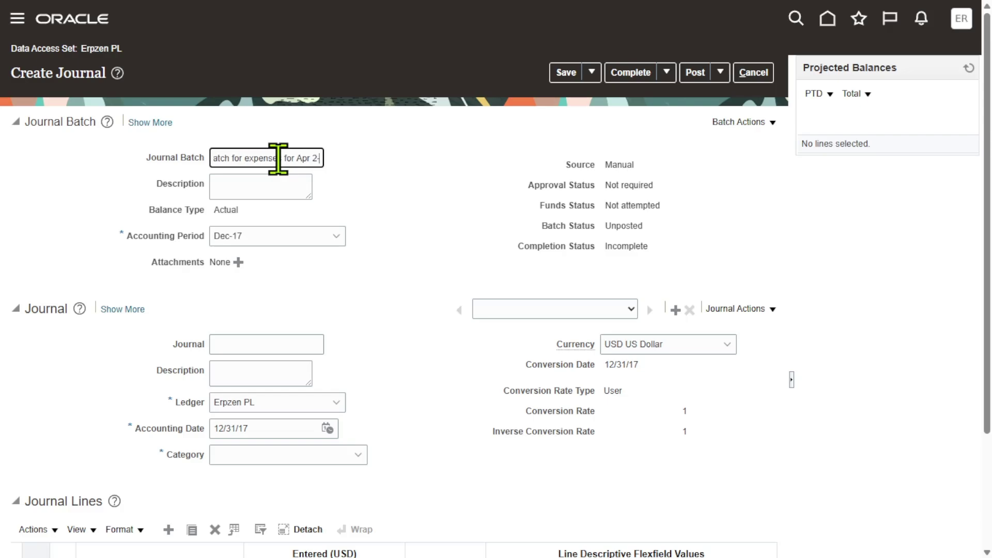
{"action": "type", "text": "026"}
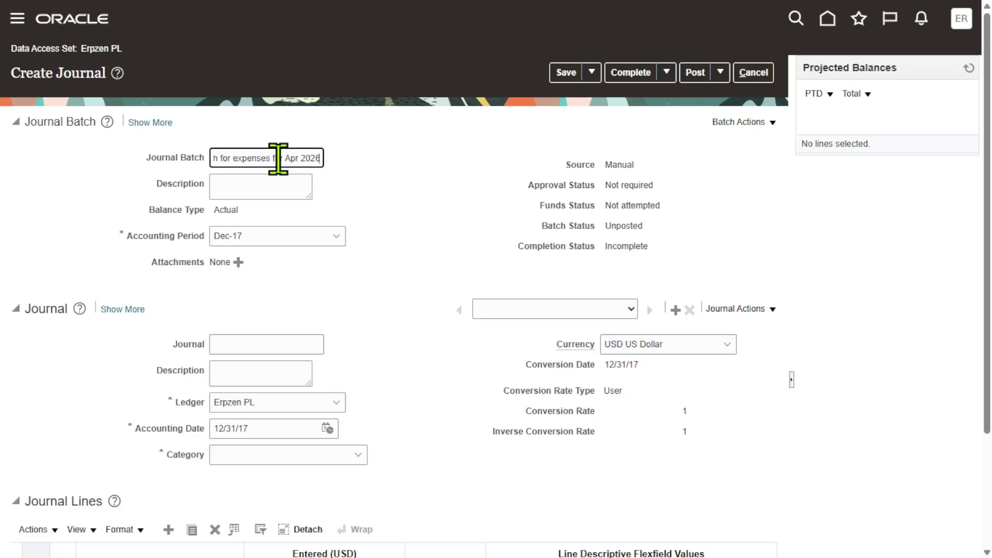
{"action": "left_click", "coordinate": [439, 257]}
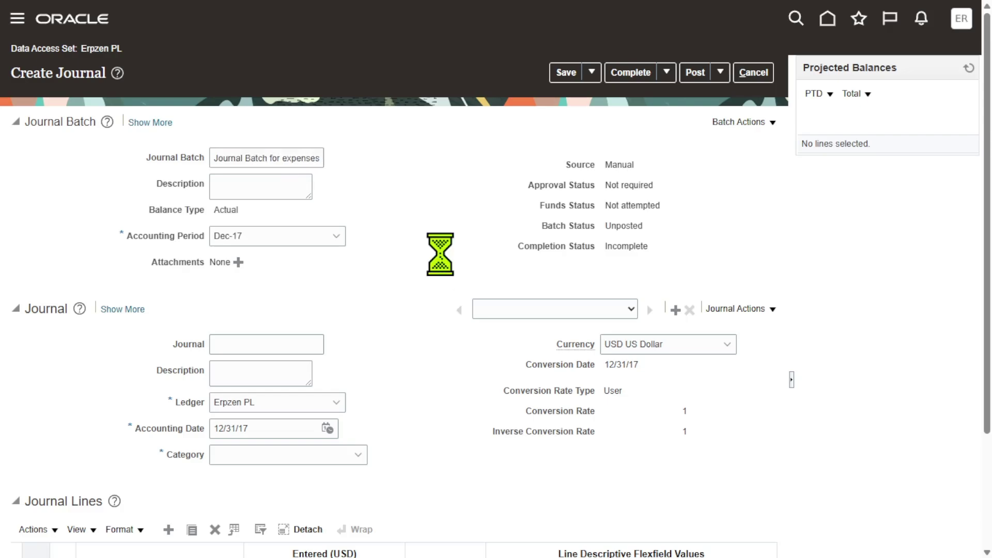
- Copy the batch name "Journal Batch for expenses for Apr 2026" into the batch description
{"action": "triple_click", "coordinate": [288, 152]}
{"action": "left_click", "coordinate": [281, 188]}
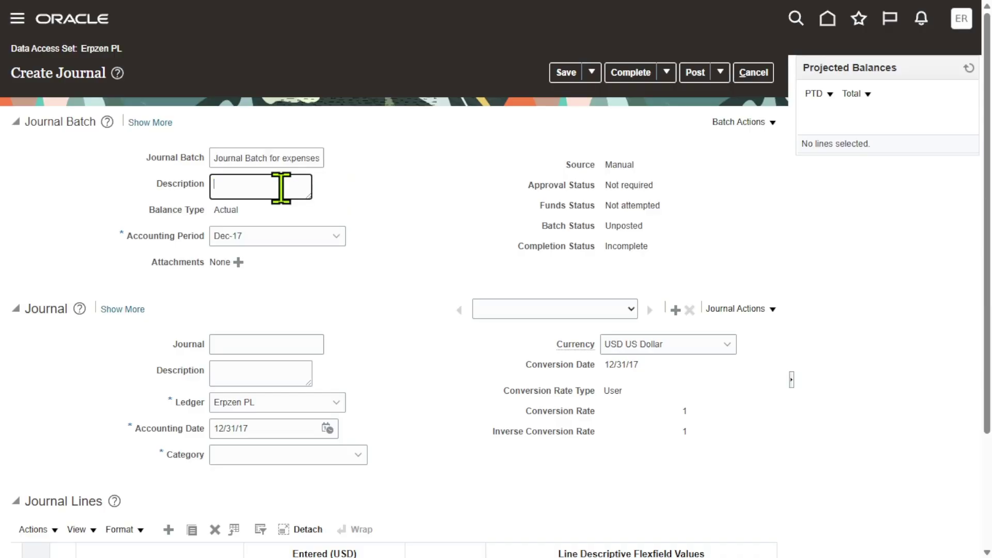
{"action": "type", "text": "Journal Batch for expenses for Apr 2026"}
{"action": "left_click", "coordinate": [414, 196]}
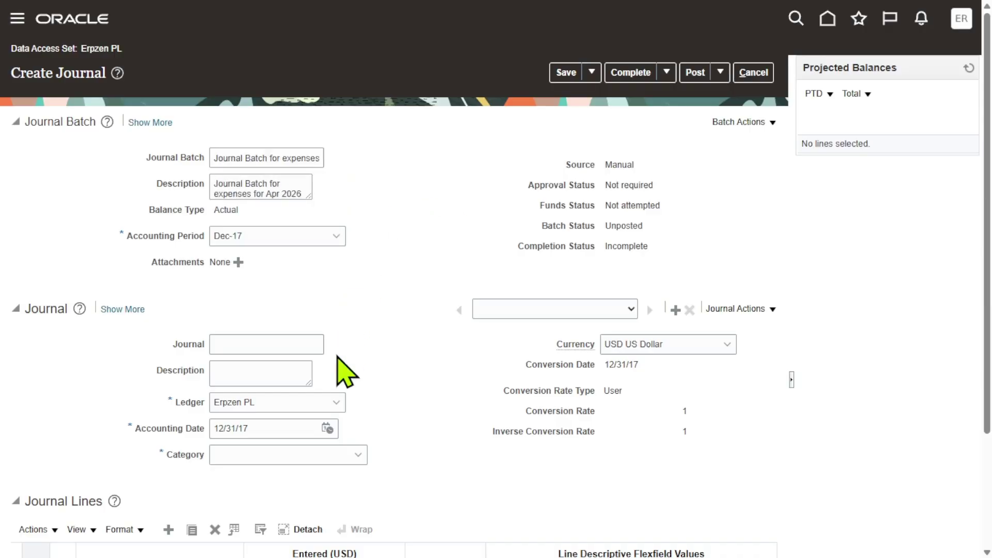
- Name the journal within the batch "General Expenses"
{"action": "left_click", "coordinate": [286, 344]}
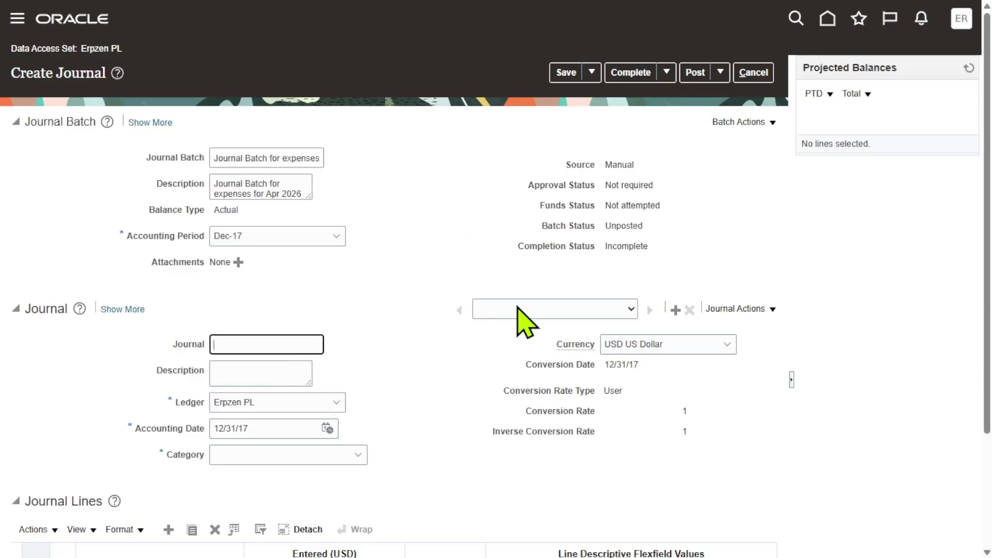
{"action": "type", "text": "General Expenses"}
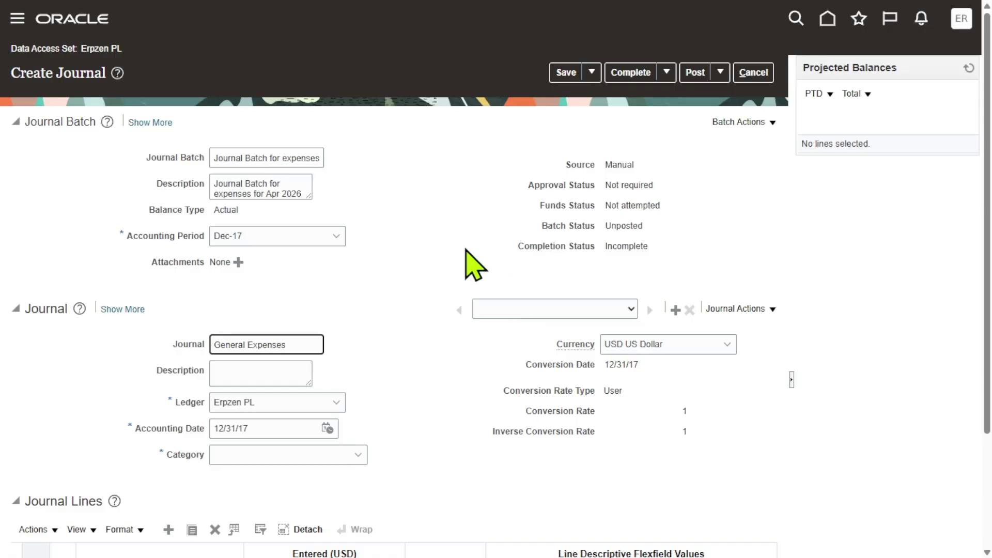
{"action": "left_click", "coordinate": [398, 265]}
{"action": "scroll", "coordinate": [295, 239], "scroll_direction": "down", "scroll_amount": 3}
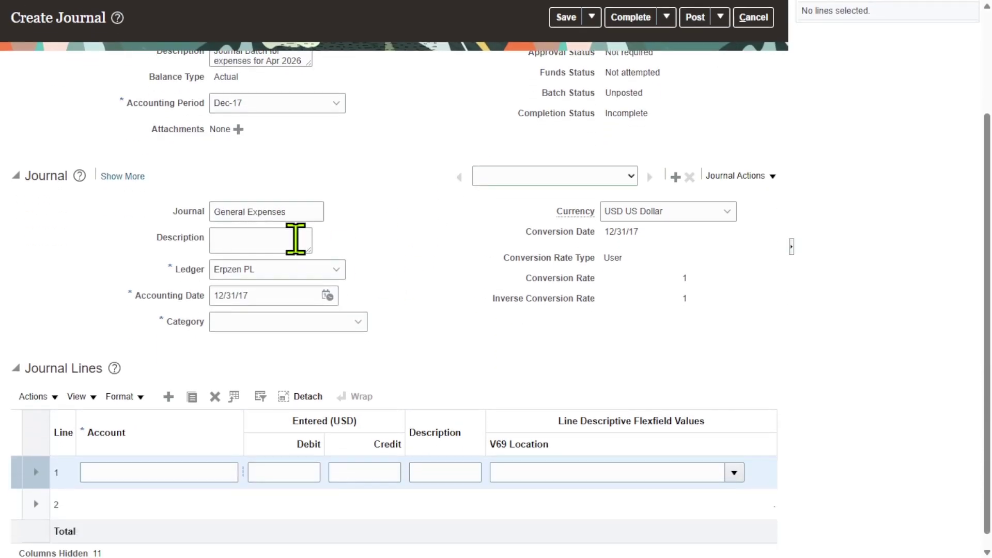
{"action": "double_click", "coordinate": [304, 210]}
{"action": "left_click", "coordinate": [304, 209]}
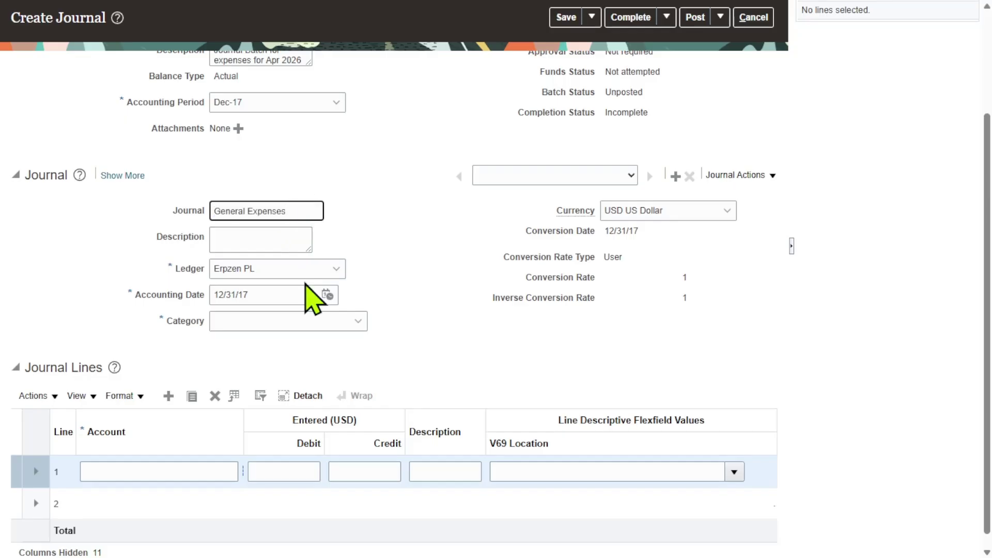
{"action": "left_click", "coordinate": [296, 236]}
{"action": "type", "text": "Journal Batch for expenses for Apr 2026"}
{"action": "left_click", "coordinate": [398, 243]}
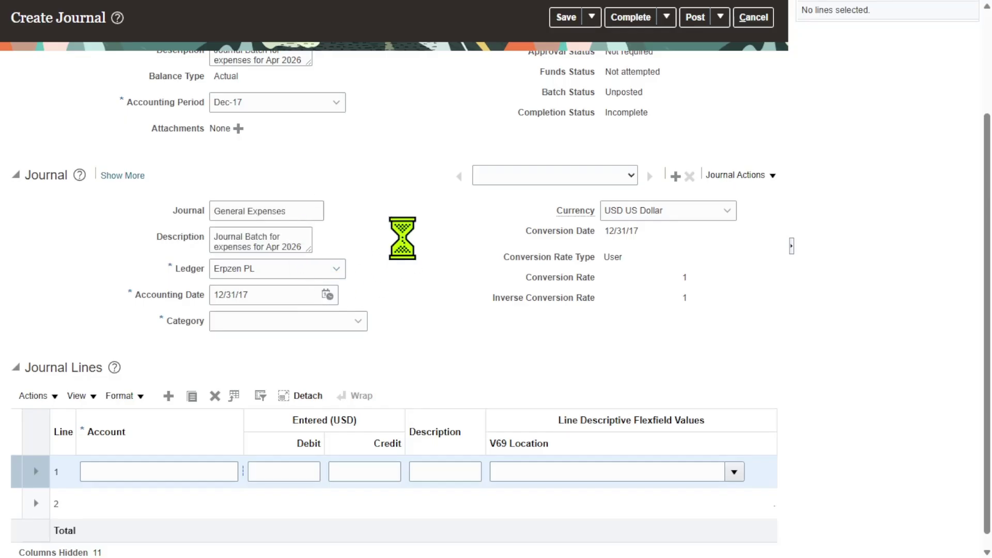
- Set the journal's description to "General Expenses" and its category to Accrual
{"action": "left_click", "coordinate": [297, 244]}
{"action": "key", "text": "ctrl+a"}
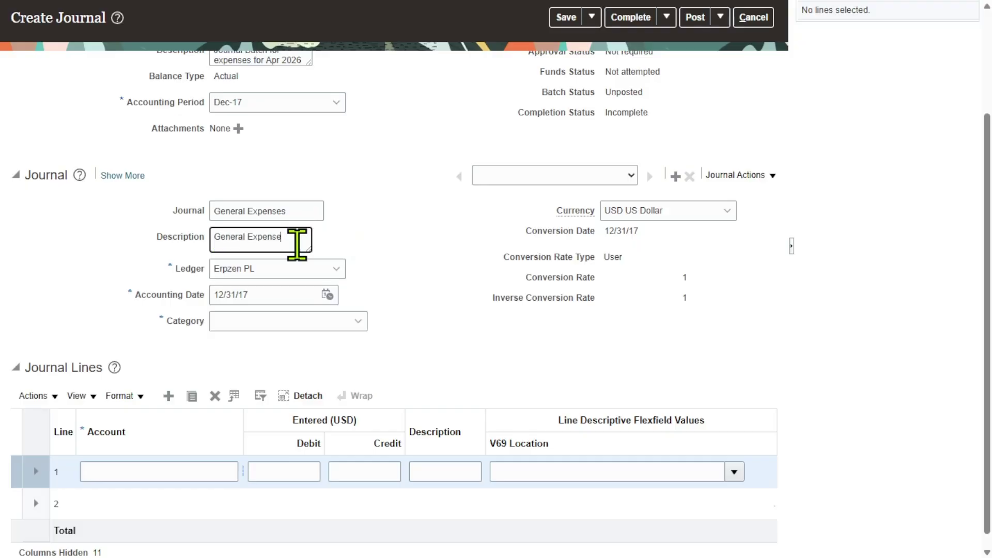
{"action": "left_click", "coordinate": [409, 240]}
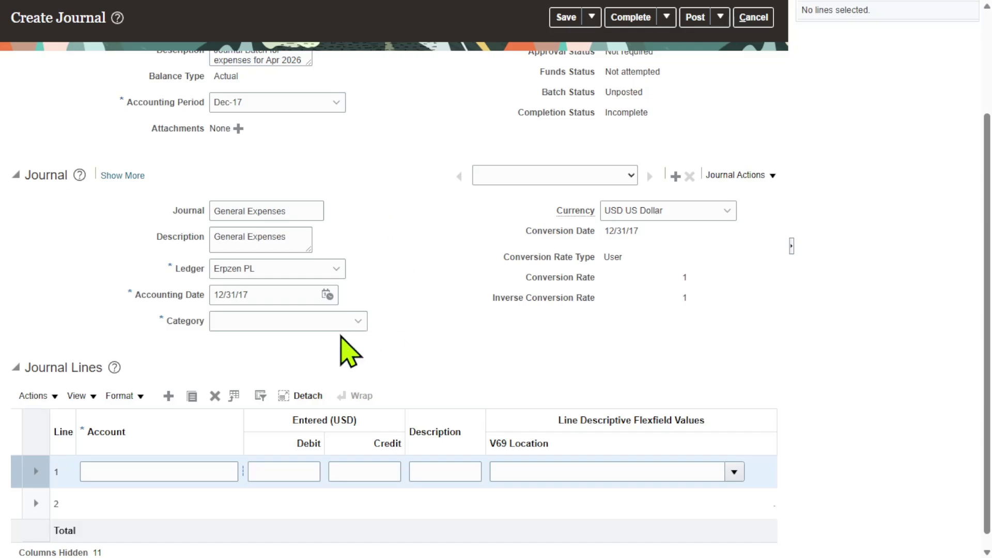
{"action": "left_click", "coordinate": [358, 321]}
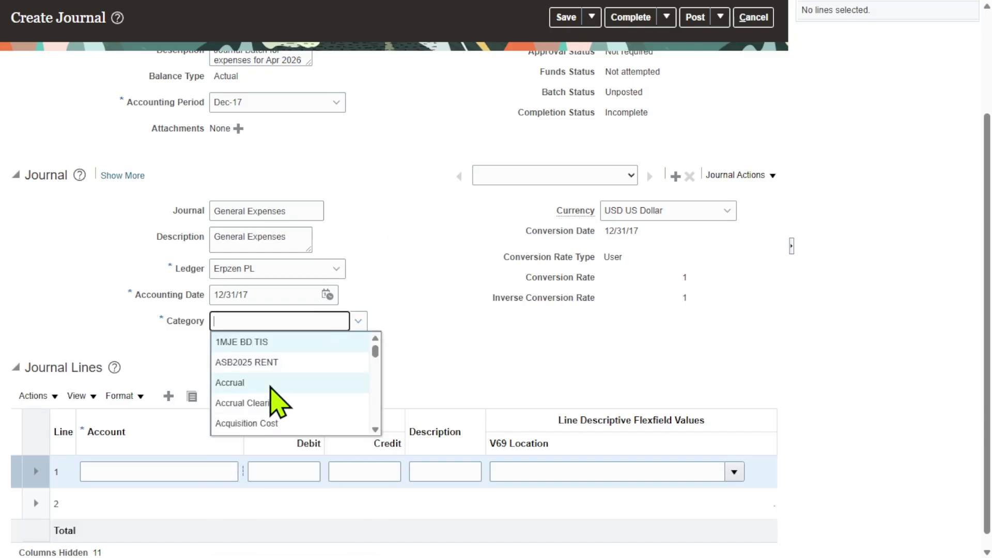
{"action": "left_click", "coordinate": [271, 384]}
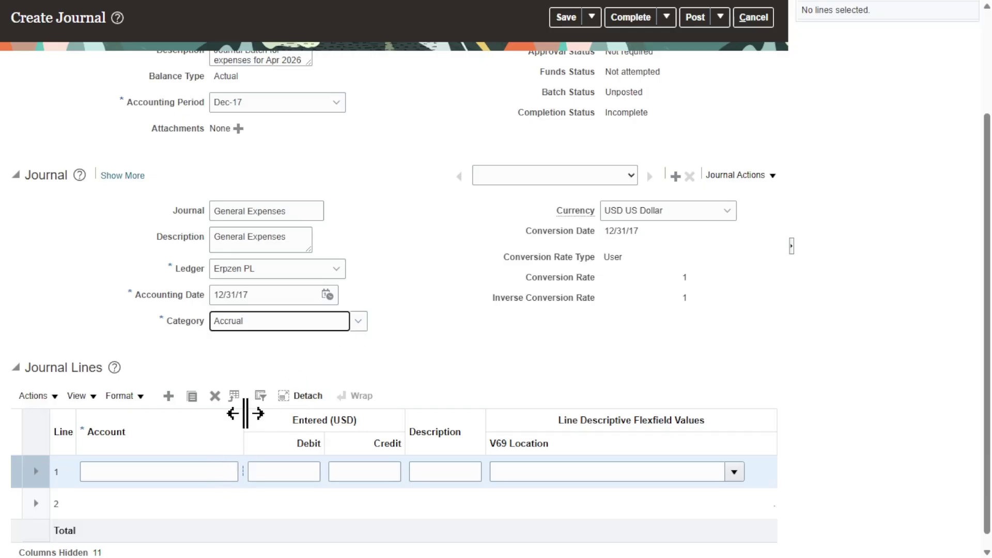
- Widen the Account column and, for journal line 1, choose company 101 (Paris) and department 0000 (Default)
{"action": "left_click_drag", "start_coordinate": [245, 414], "coordinate": [291, 413]}
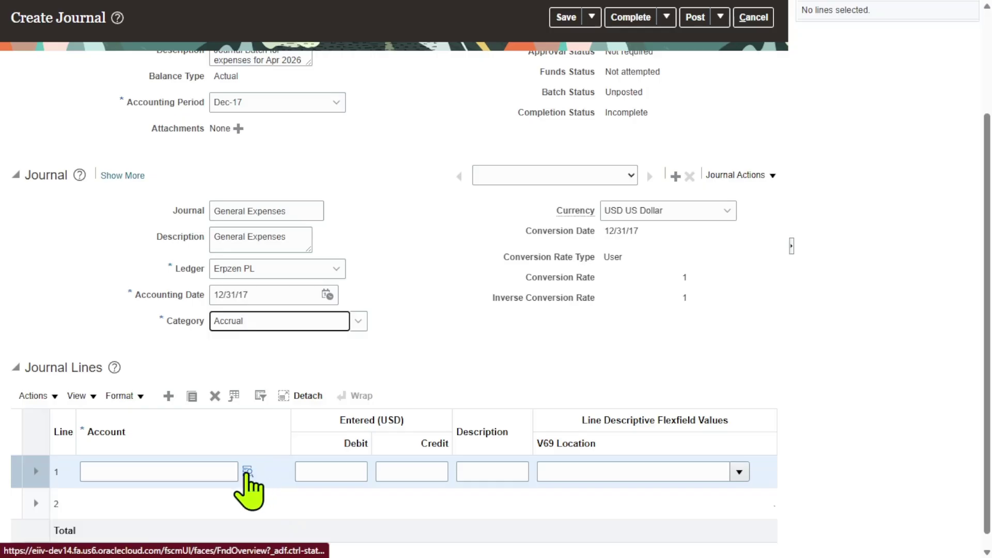
{"action": "left_click", "coordinate": [247, 472]}
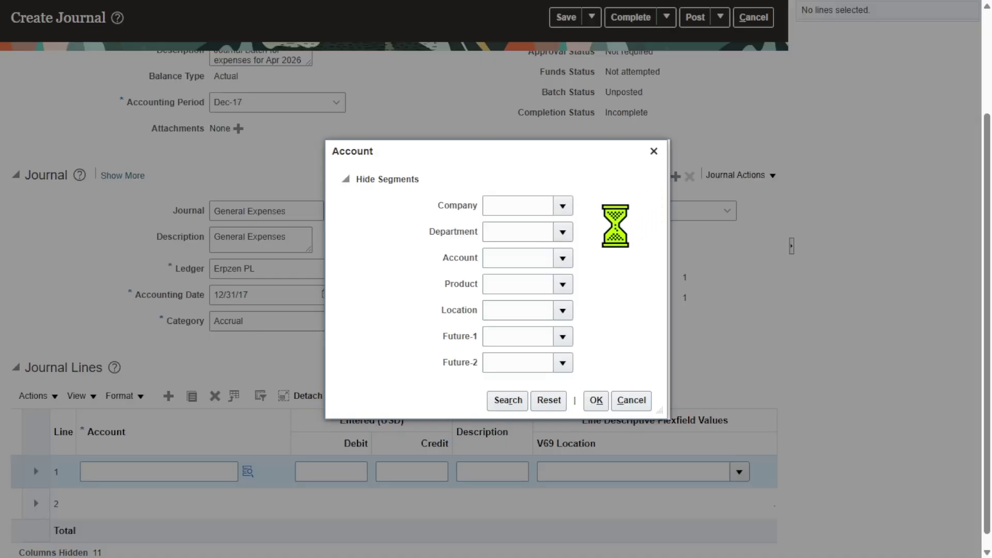
{"action": "left_click", "coordinate": [595, 228]}
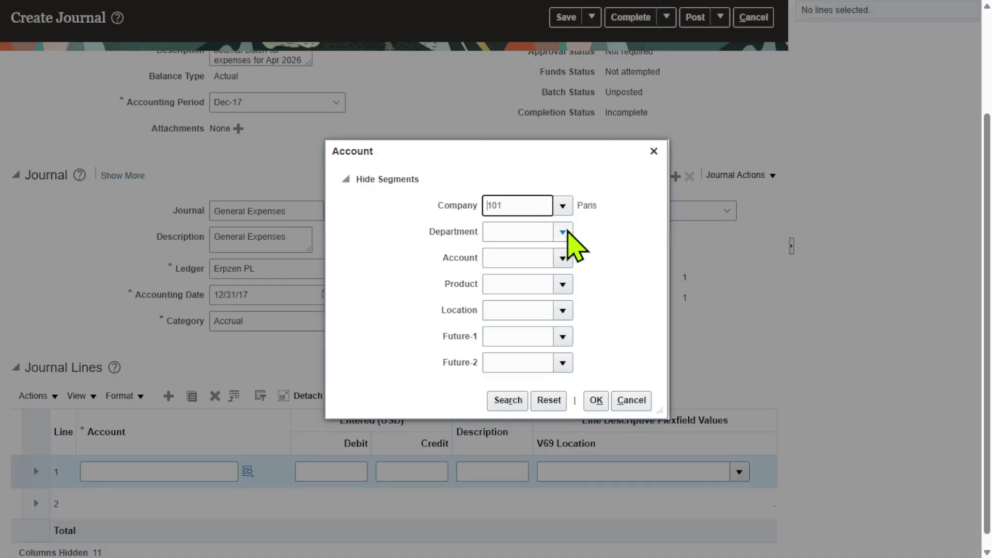
{"action": "left_click", "coordinate": [568, 231]}
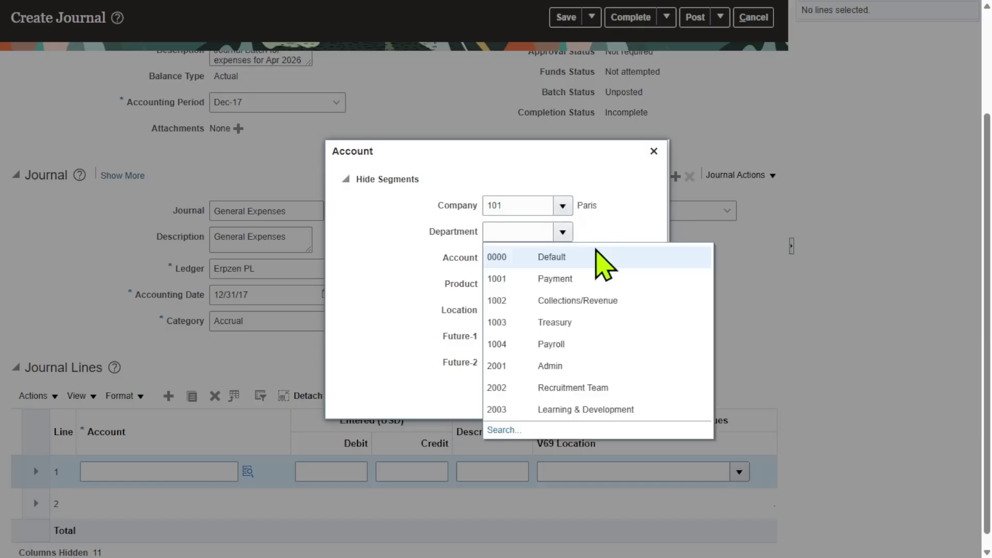
{"action": "left_click", "coordinate": [596, 251]}
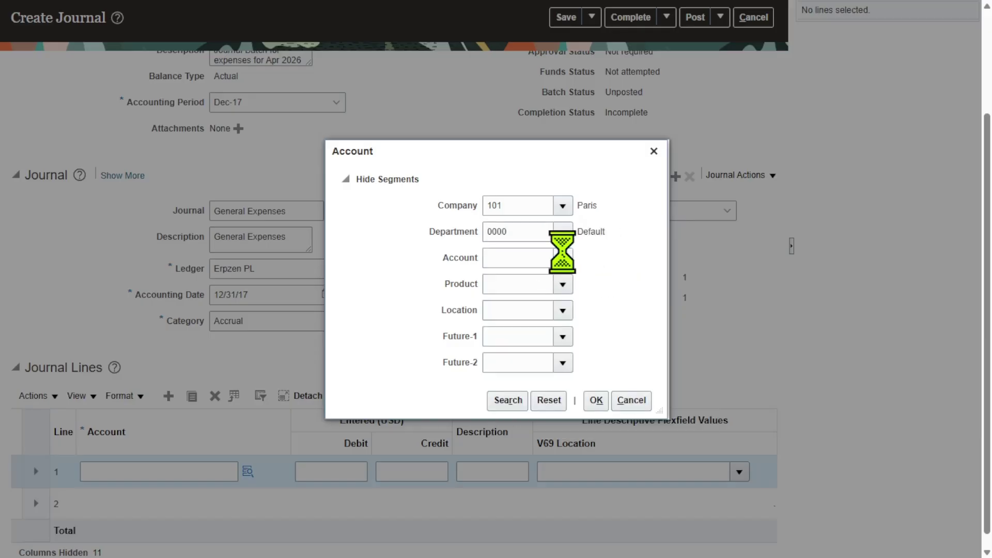
- Search the account values by the description "General" and choose 74501 General Expense for line 1's Account segment
{"action": "left_click", "coordinate": [563, 258]}
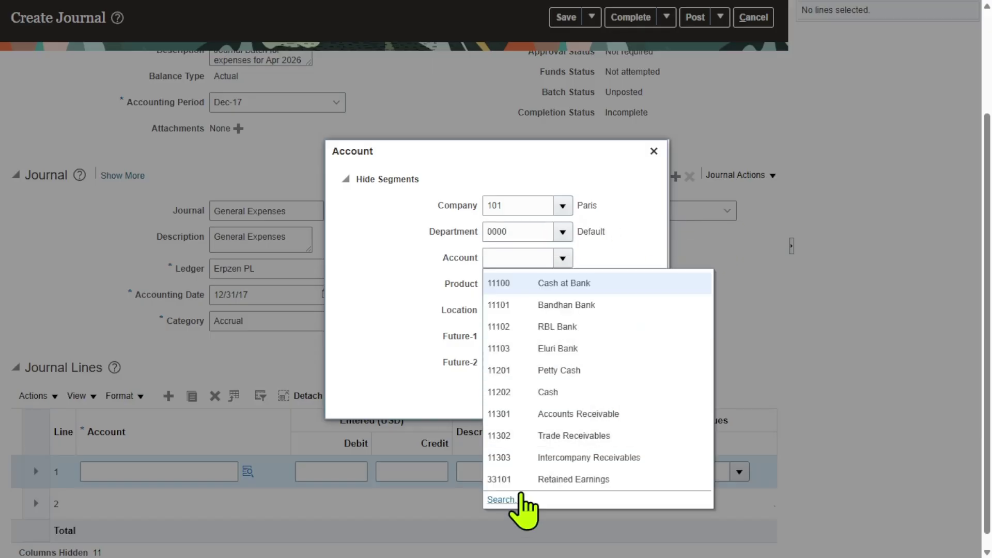
{"action": "left_click", "coordinate": [501, 499]}
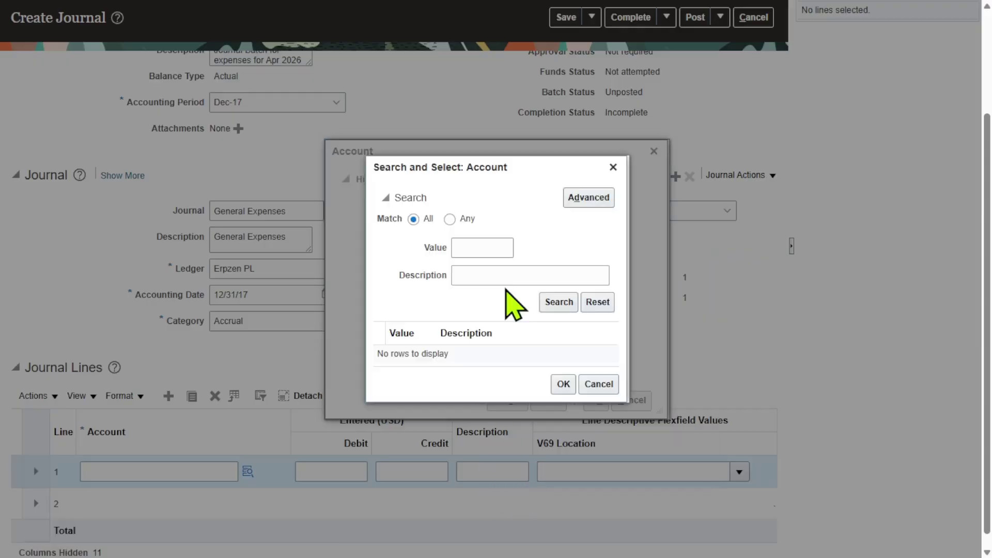
{"action": "left_click", "coordinate": [499, 276]}
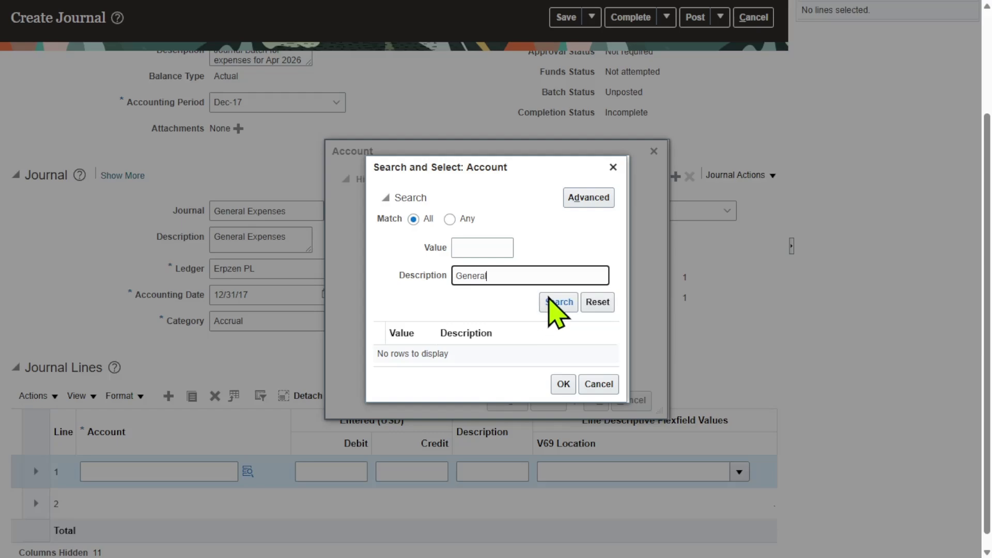
{"action": "left_click", "coordinate": [551, 301]}
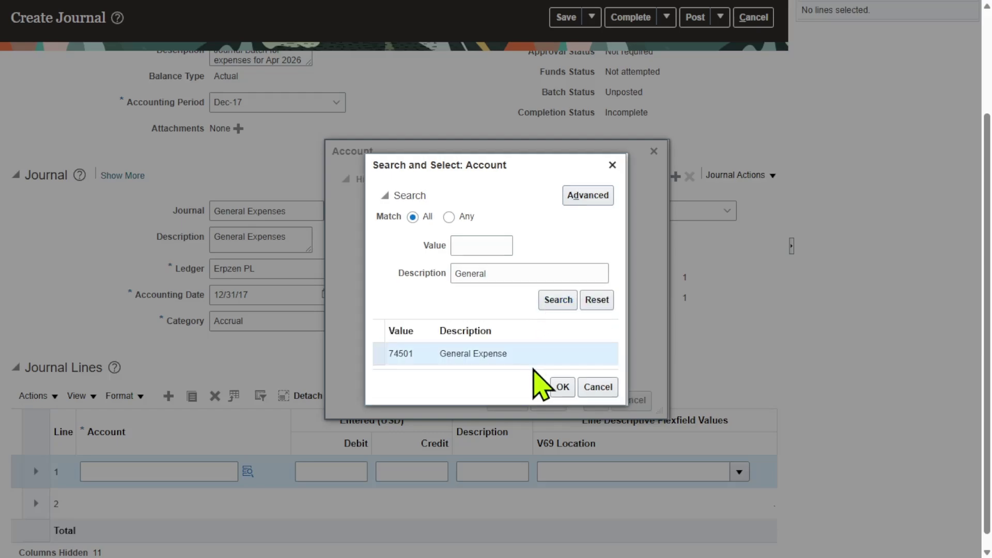
{"action": "left_click", "coordinate": [563, 389]}
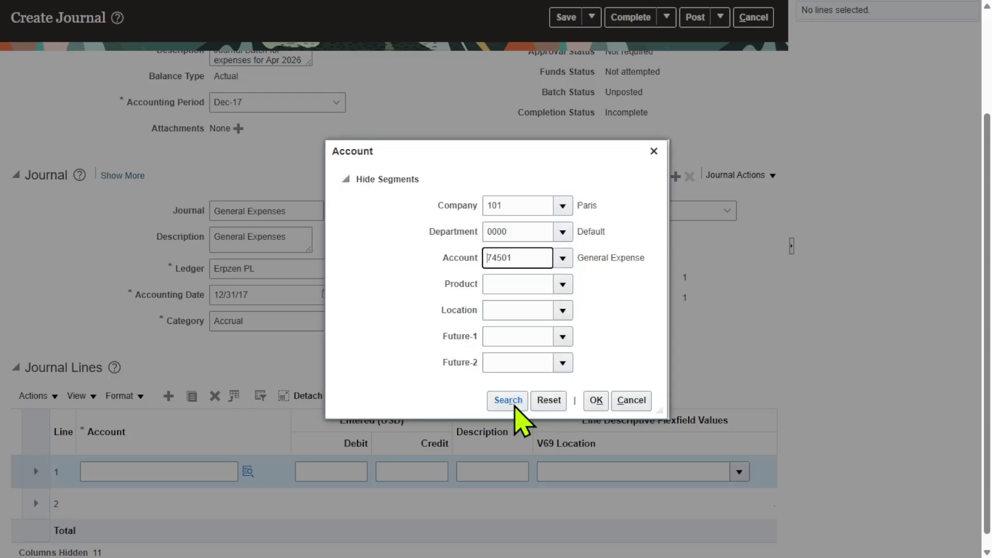
- Set Product, Location, Future-1 and Future-2 to 0000 (Default) and apply the account combination to journal line 1
{"action": "left_click", "coordinate": [512, 402]}
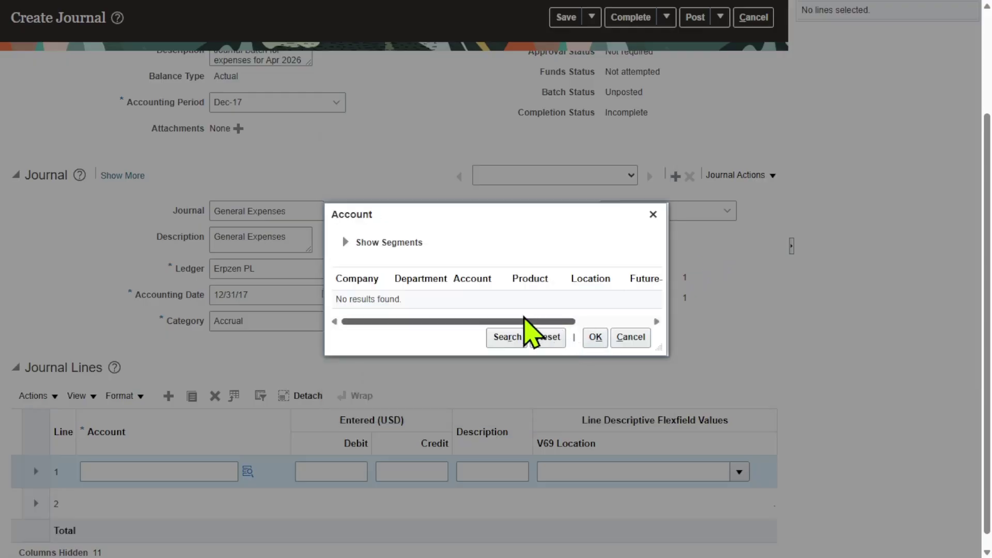
{"action": "left_click", "coordinate": [345, 242]}
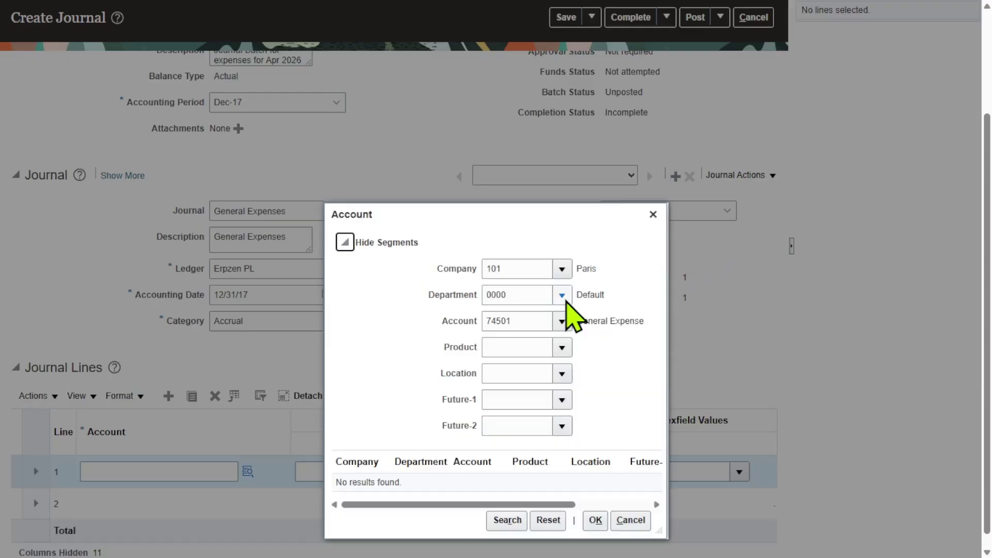
{"action": "left_click", "coordinate": [565, 256]}
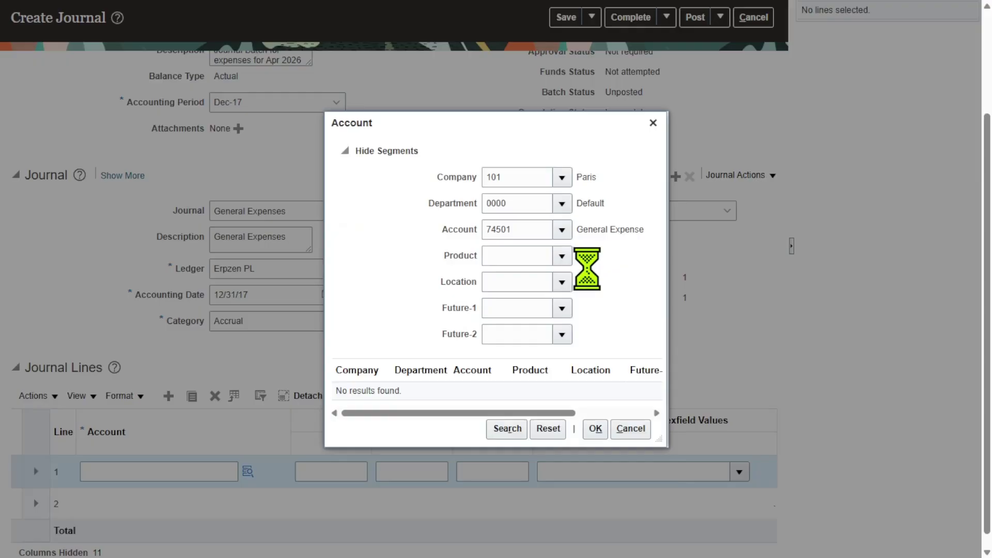
{"action": "left_click", "coordinate": [563, 277]}
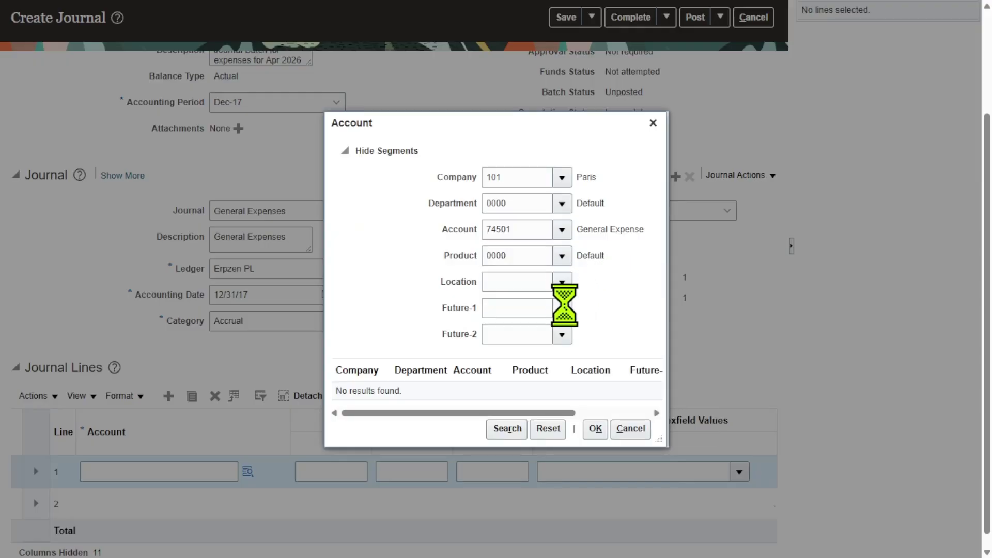
{"action": "left_click", "coordinate": [561, 282]}
{"action": "left_click", "coordinate": [565, 308]}
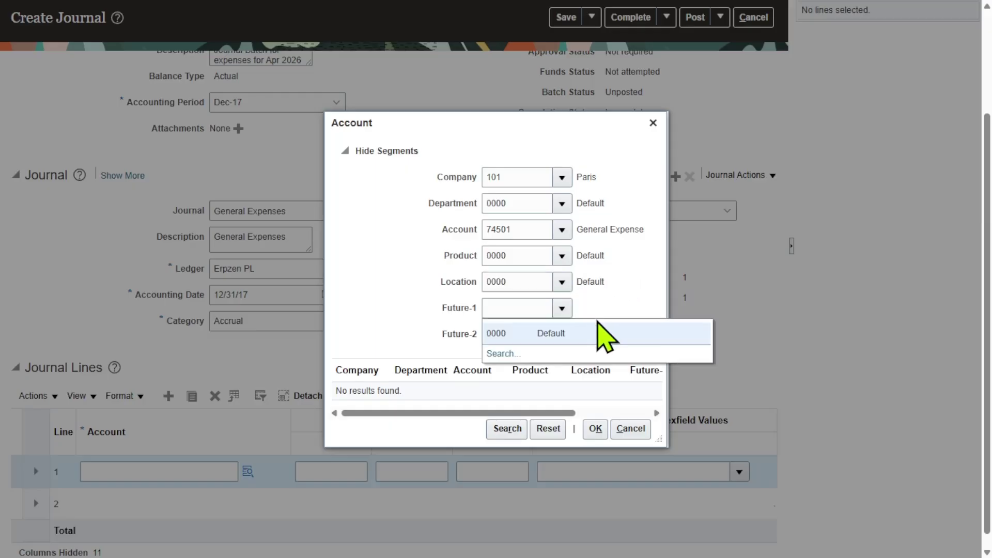
{"action": "left_click", "coordinate": [568, 333]}
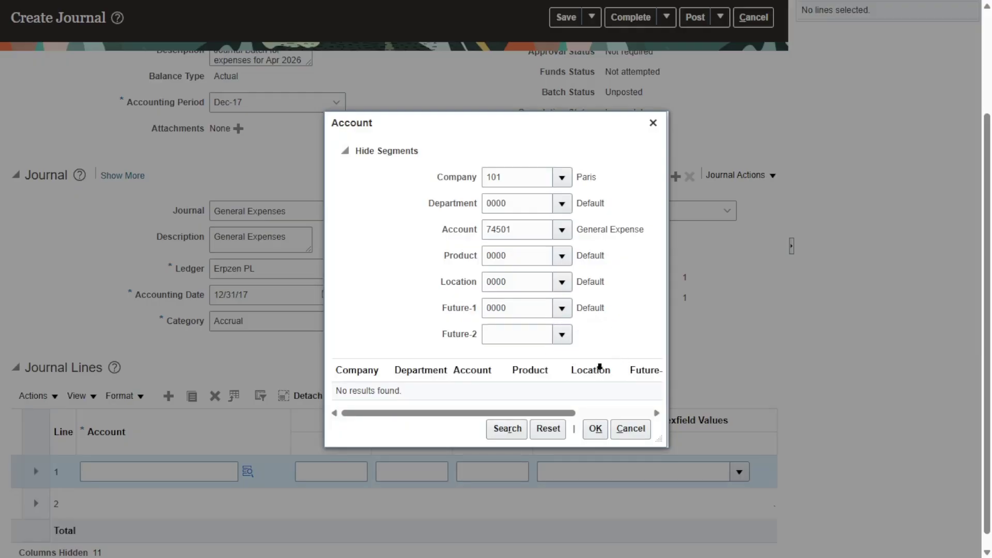
{"action": "left_click", "coordinate": [562, 335]}
{"action": "left_click", "coordinate": [578, 359]}
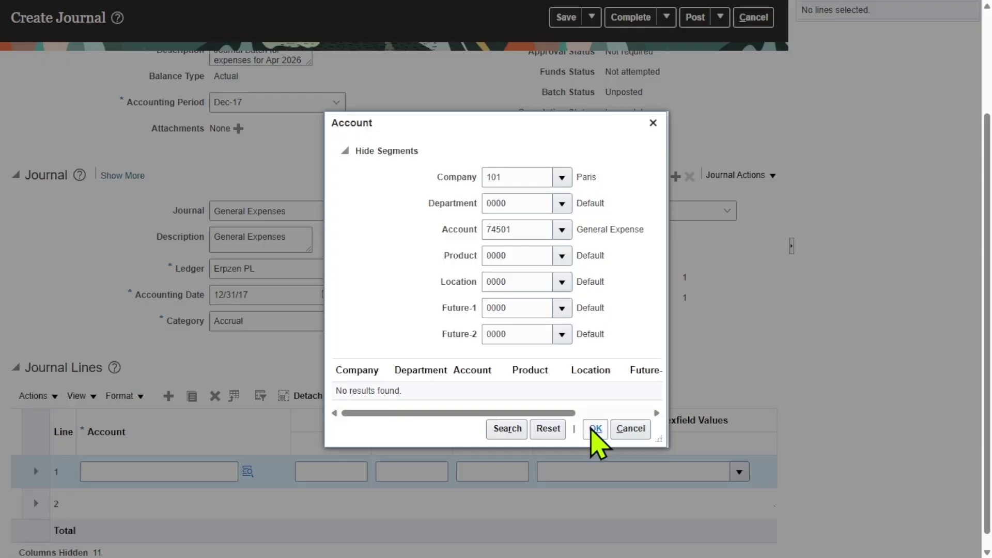
{"action": "left_click", "coordinate": [596, 429]}
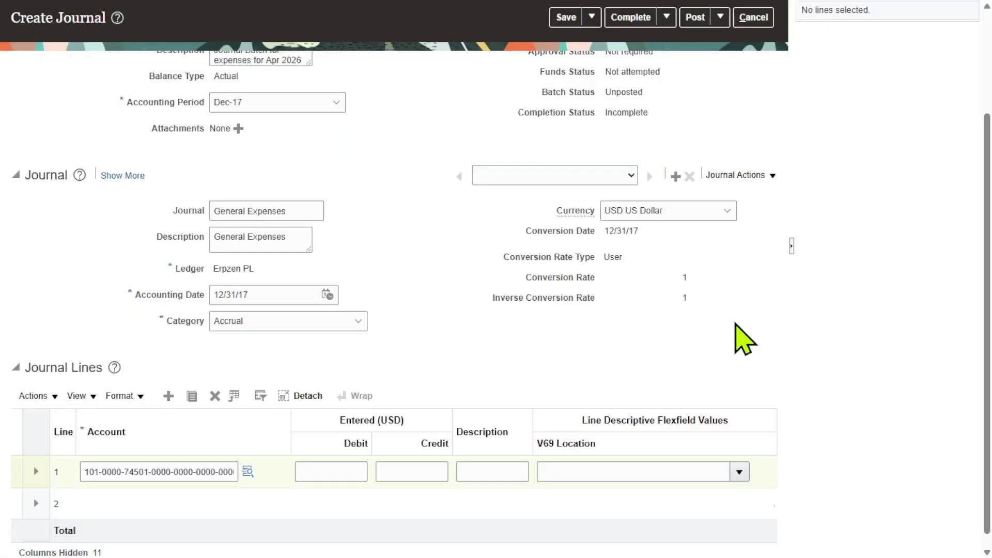
- Enter a debit of 200 on journal line 1
{"action": "left_click", "coordinate": [355, 471]}
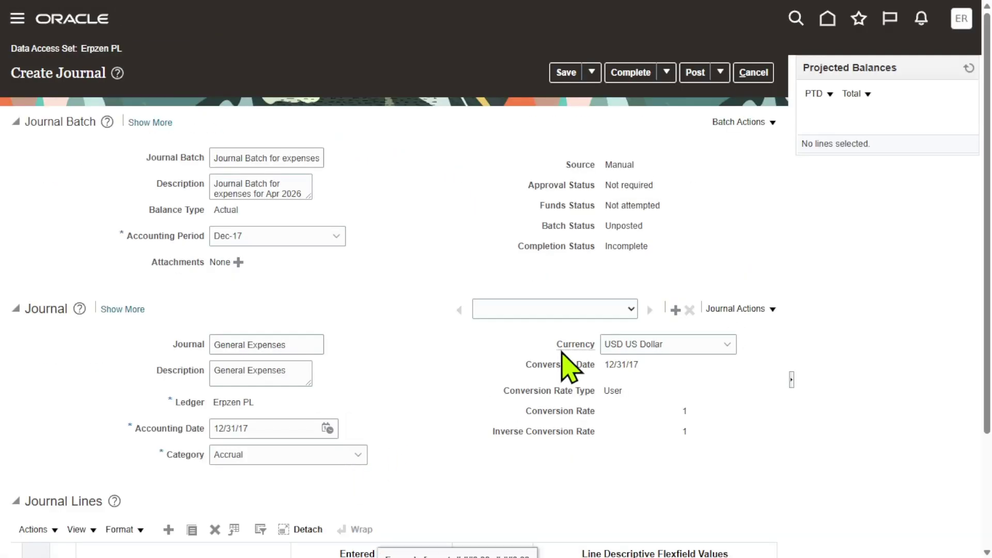
{"action": "scroll", "coordinate": [572, 368], "scroll_direction": "down", "scroll_amount": 3}
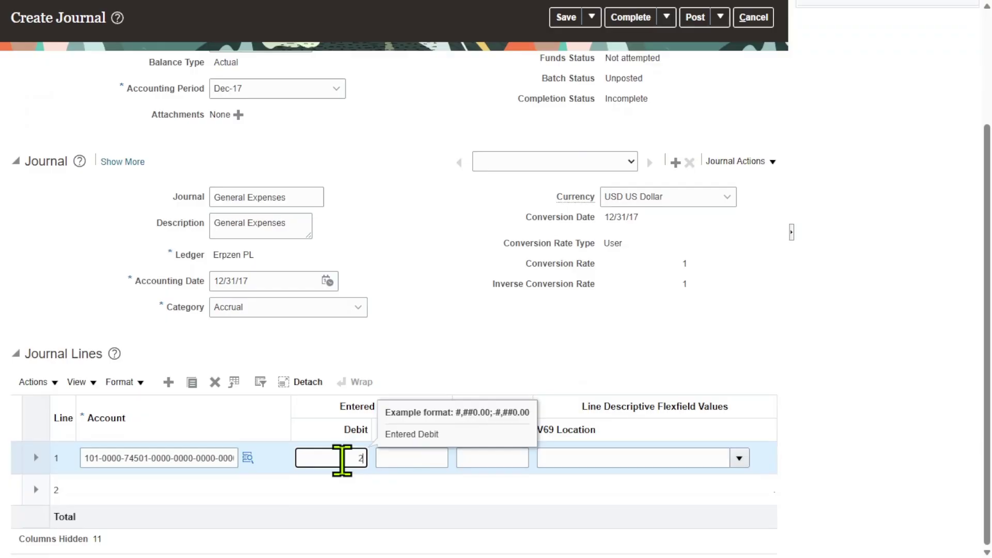
{"action": "left_click", "coordinate": [508, 317]}
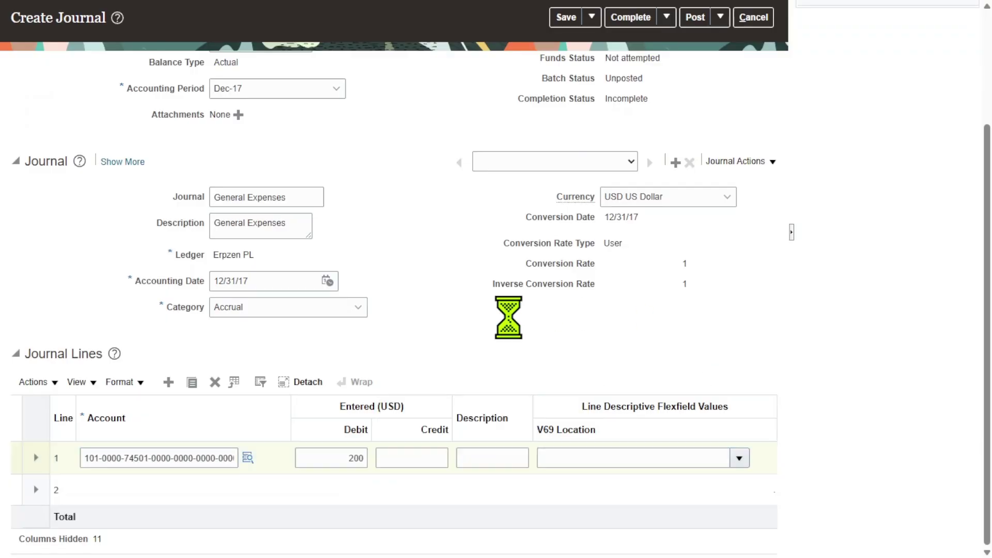
- For journal line 2's account, choose company 101 (Paris) and department 0000 (Default)
{"action": "left_click", "coordinate": [176, 490]}
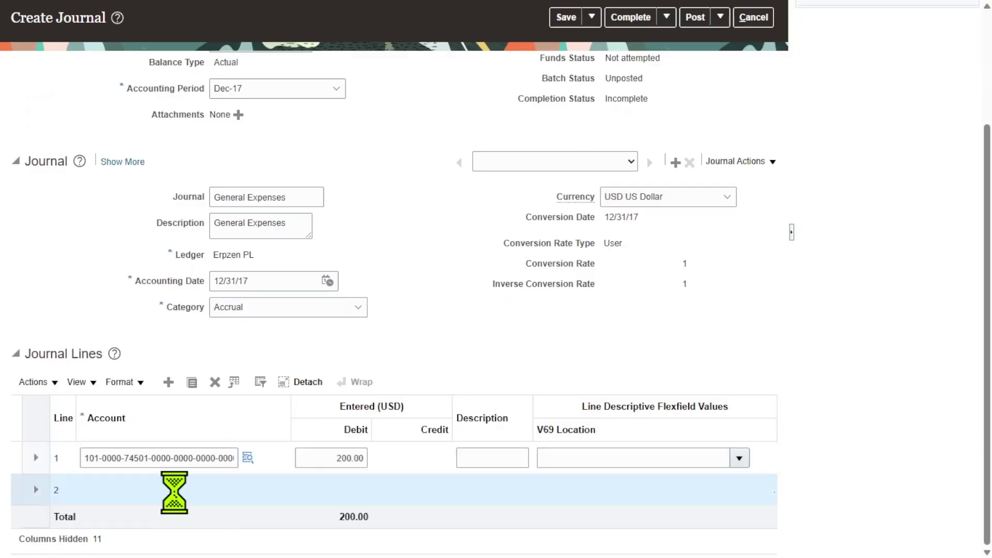
{"action": "left_click", "coordinate": [247, 489]}
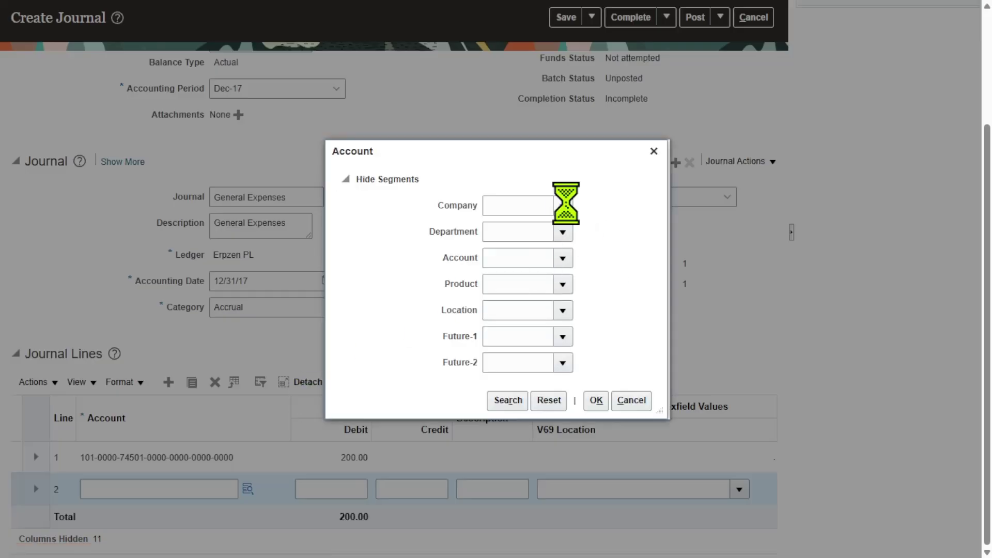
{"action": "left_click", "coordinate": [594, 228]}
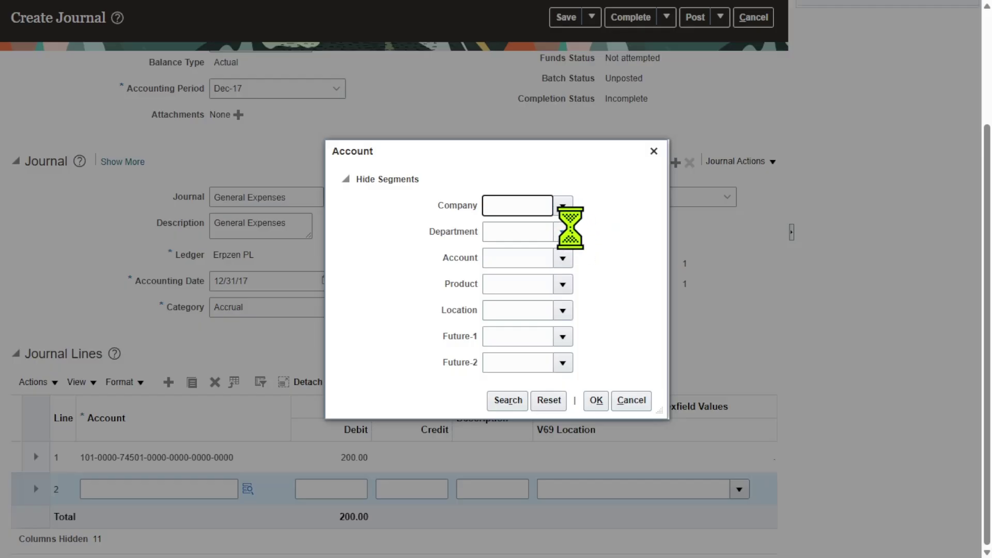
{"action": "left_click", "coordinate": [568, 230]}
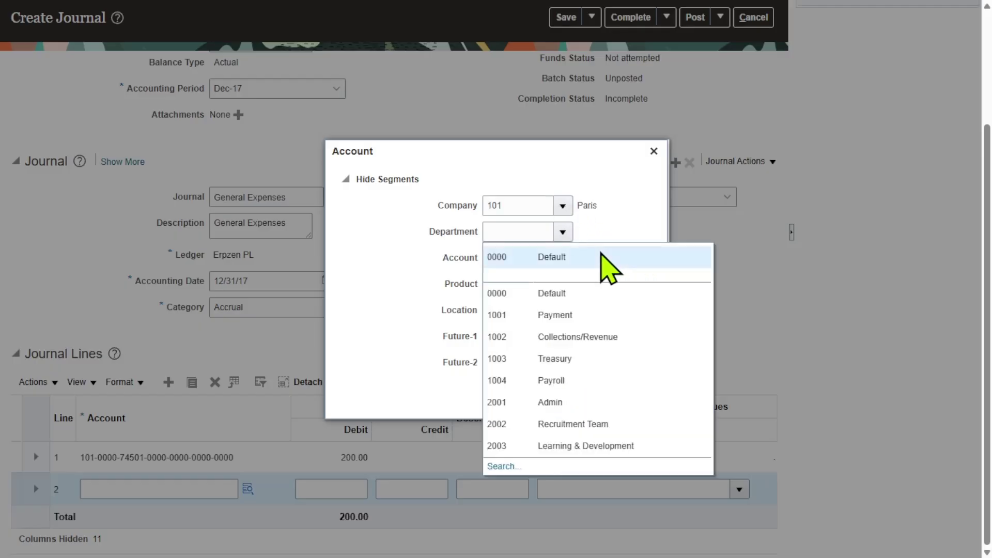
{"action": "left_click", "coordinate": [577, 253]}
- Choose 11202 Cash for line 2's Account segment, then search for the matching combination and apply it
{"action": "left_click", "coordinate": [562, 257]}
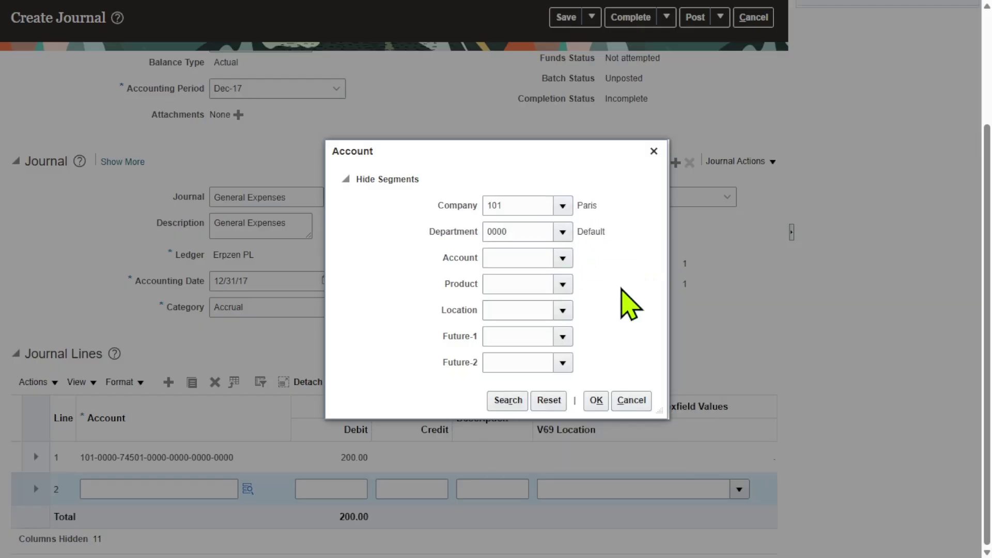
{"action": "left_click", "coordinate": [509, 493]}
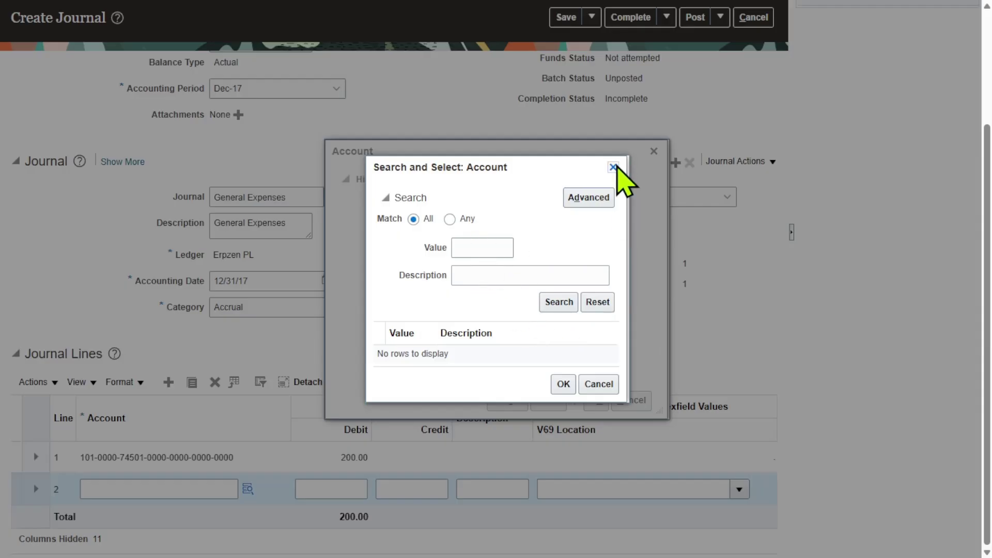
{"action": "left_click", "coordinate": [614, 167]}
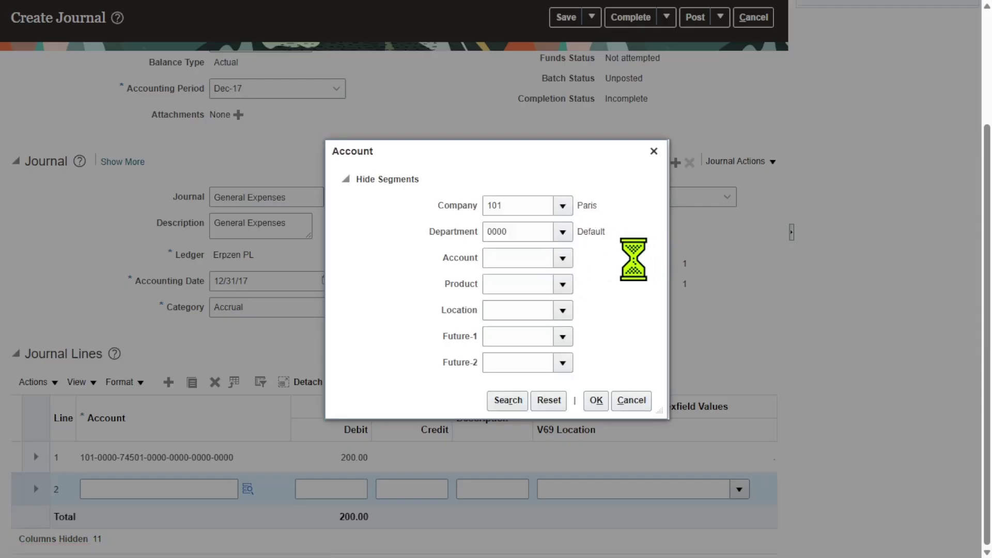
{"action": "left_click", "coordinate": [576, 428]}
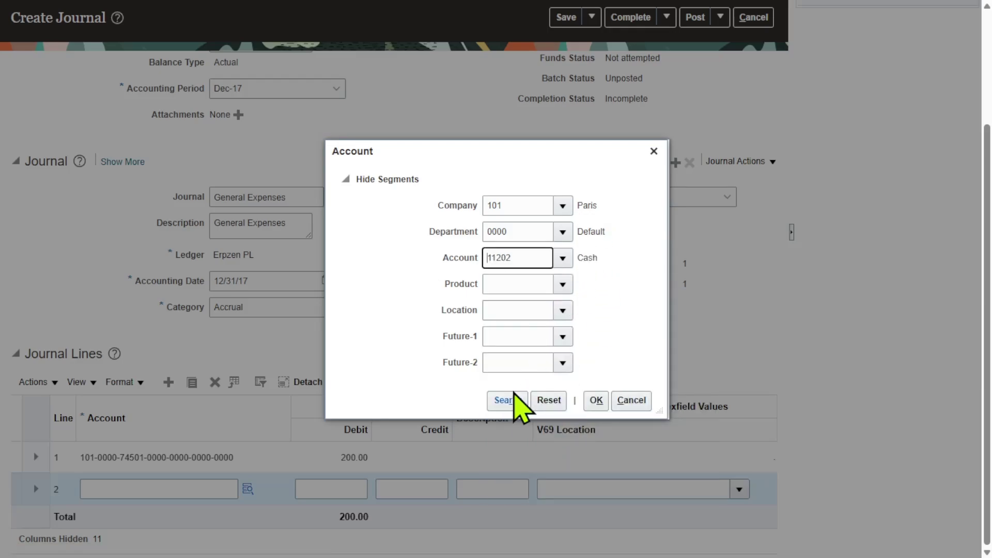
{"action": "left_click", "coordinate": [515, 398]}
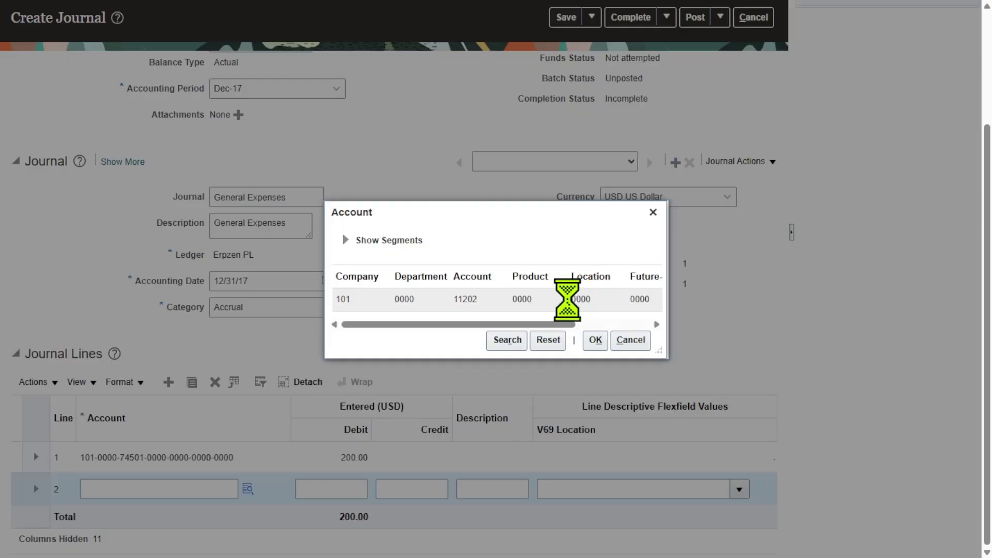
{"action": "left_click", "coordinate": [595, 339]}
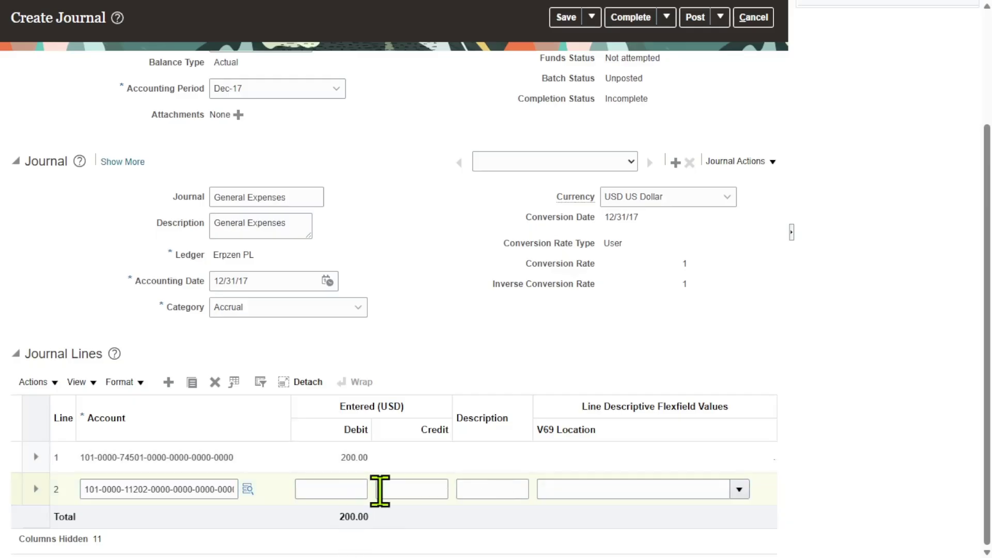
- Enter a credit of 200 on journal line 2
{"action": "left_click", "coordinate": [387, 489]}
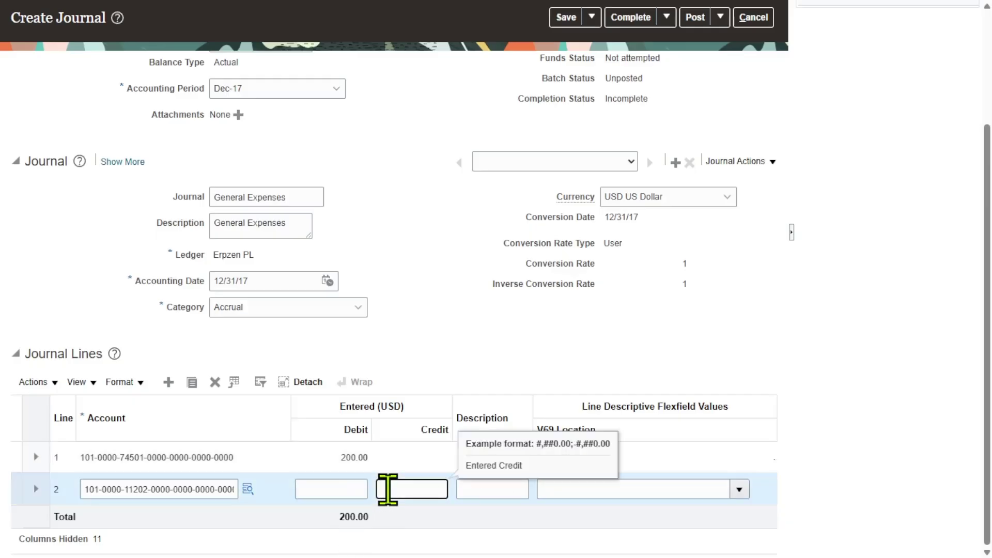
{"action": "left_click", "coordinate": [476, 229]}
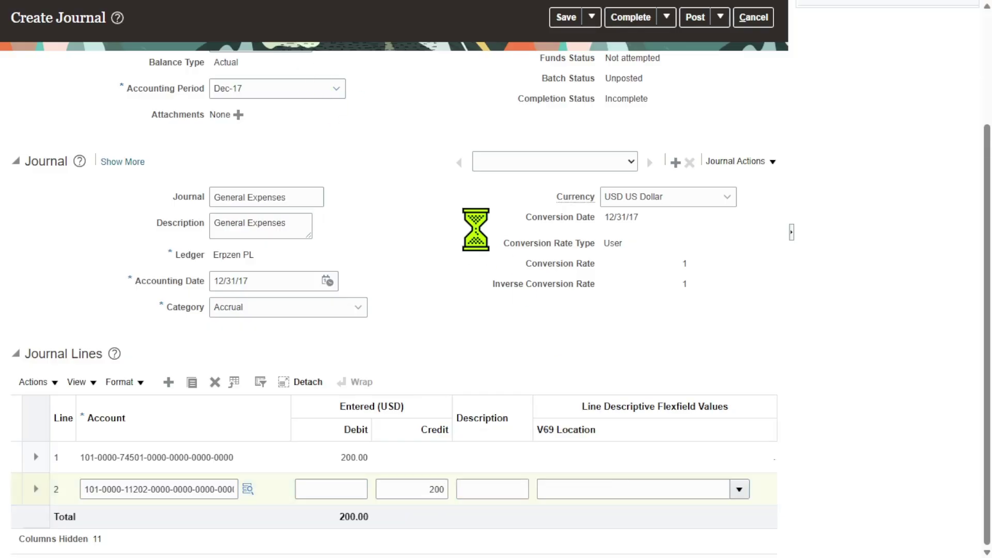
- Add a second journal to the batch and slightly widen the Account column of its journal lines
{"action": "scroll", "coordinate": [461, 234], "scroll_direction": "up", "scroll_amount": 3}
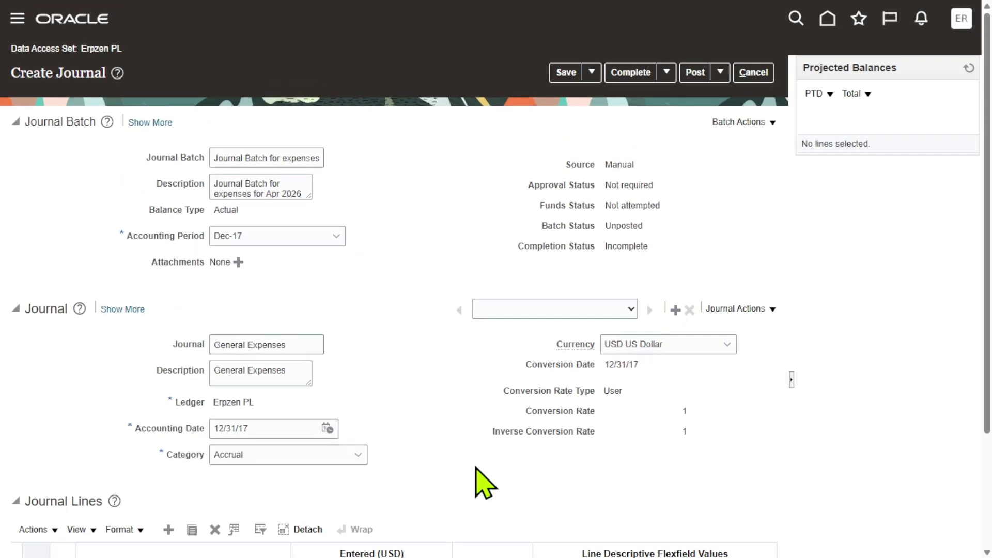
{"action": "scroll", "coordinate": [381, 337], "scroll_direction": "down", "scroll_amount": 3}
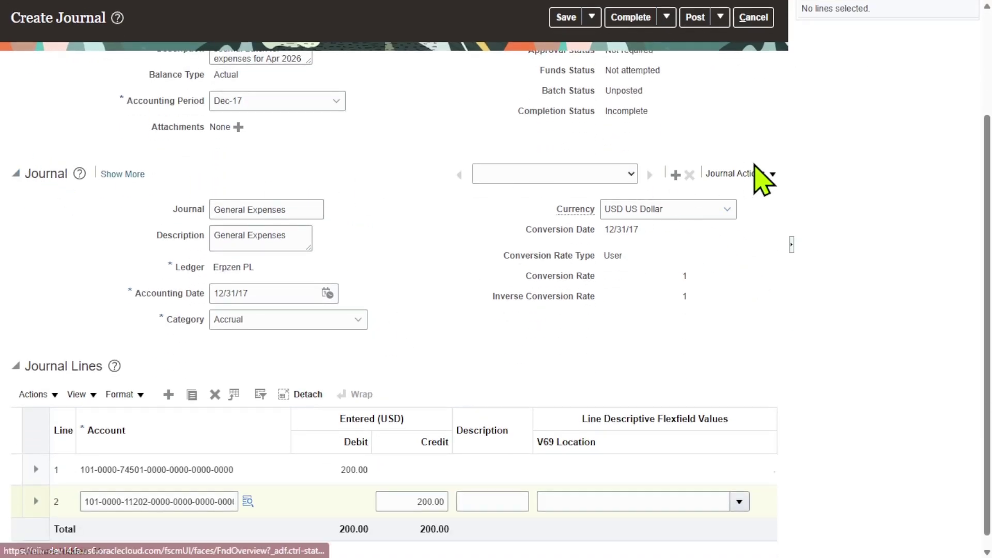
{"action": "left_click", "coordinate": [673, 175]}
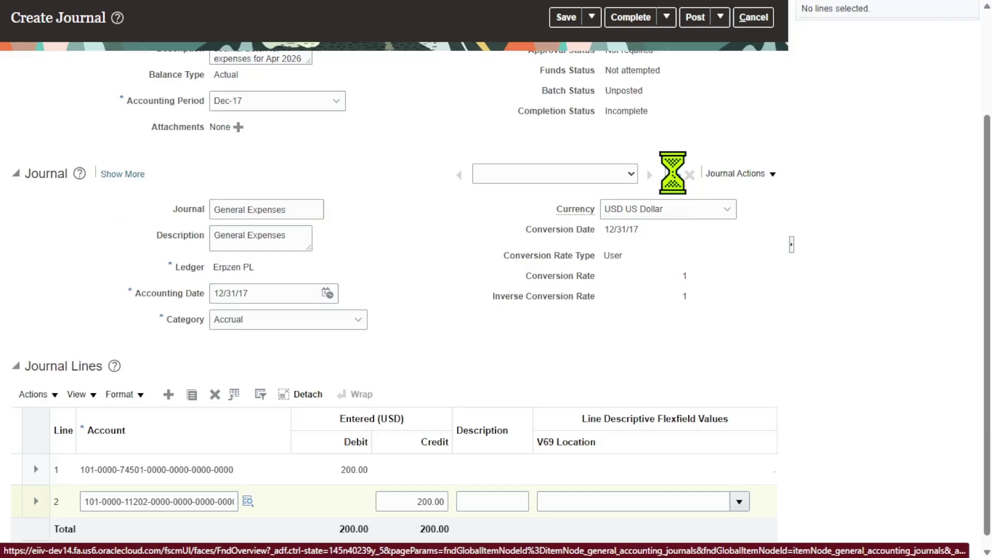
{"action": "left_click", "coordinate": [255, 224]}
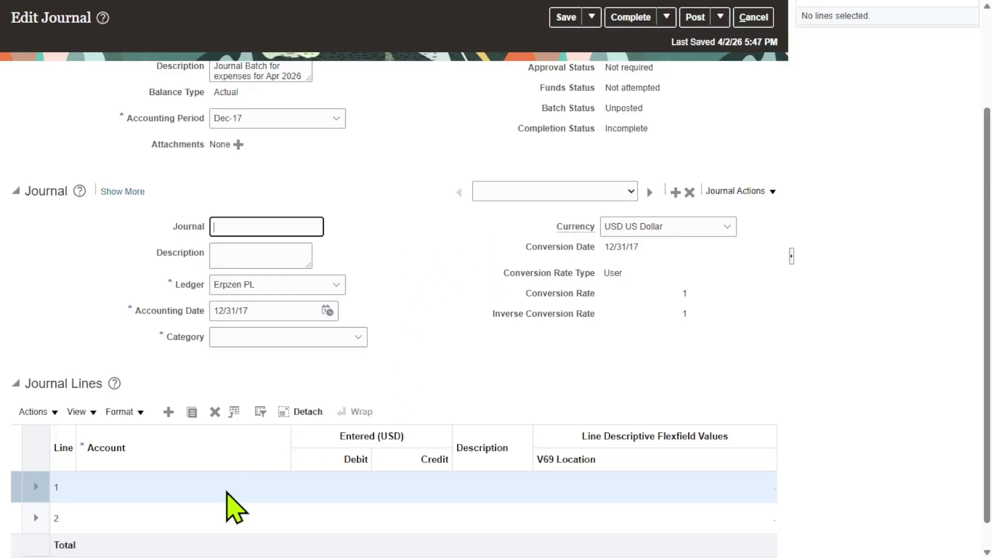
{"action": "left_click", "coordinate": [226, 492]}
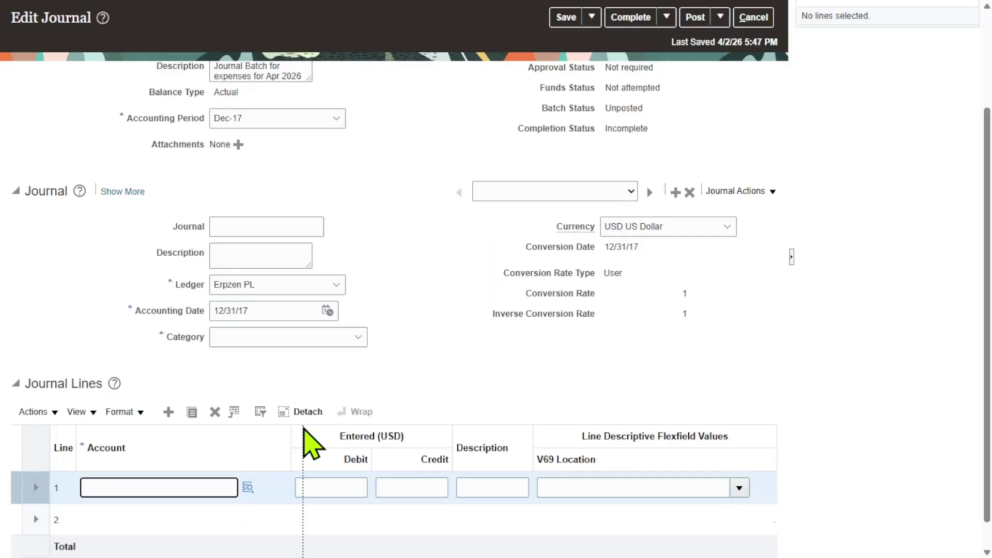
{"action": "left_click_drag", "start_coordinate": [303, 428], "coordinate": [303, 429]}
- Search all Account segment values for an expense account for the new journal, then close the lookup without selecting one
{"action": "left_click", "coordinate": [248, 488]}
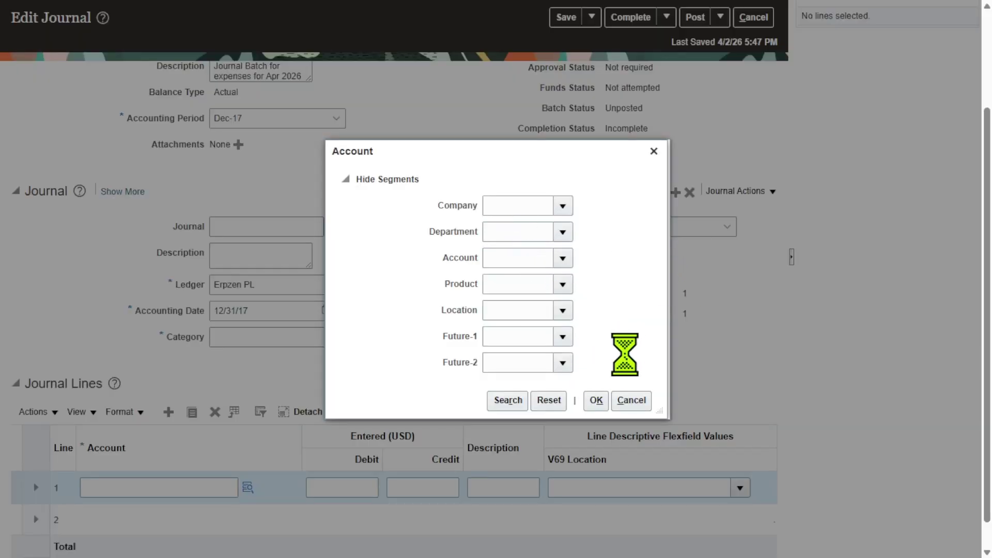
{"action": "left_click", "coordinate": [564, 259]}
{"action": "left_click", "coordinate": [517, 493]}
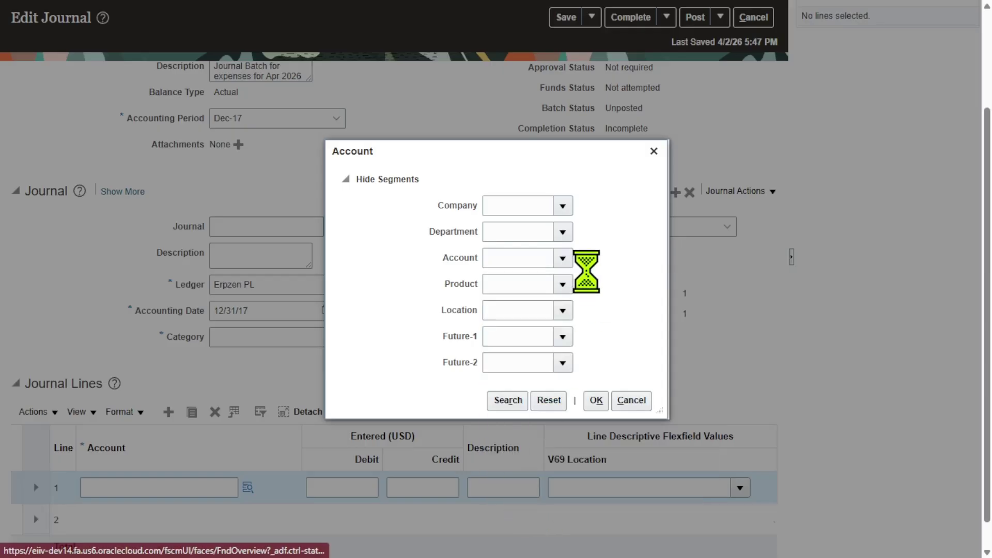
{"action": "left_click", "coordinate": [558, 301]}
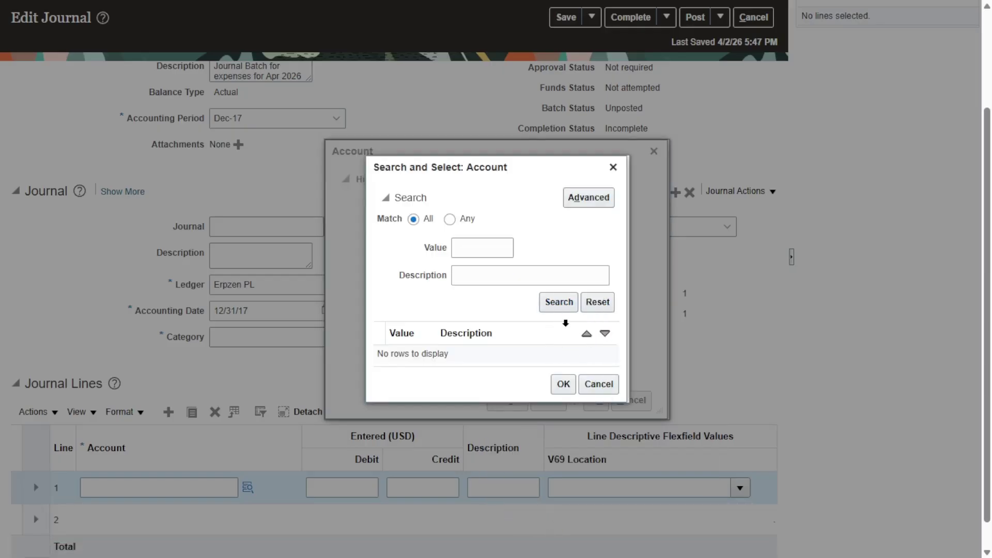
{"action": "scroll", "coordinate": [546, 343], "scroll_direction": "down", "scroll_amount": 3}
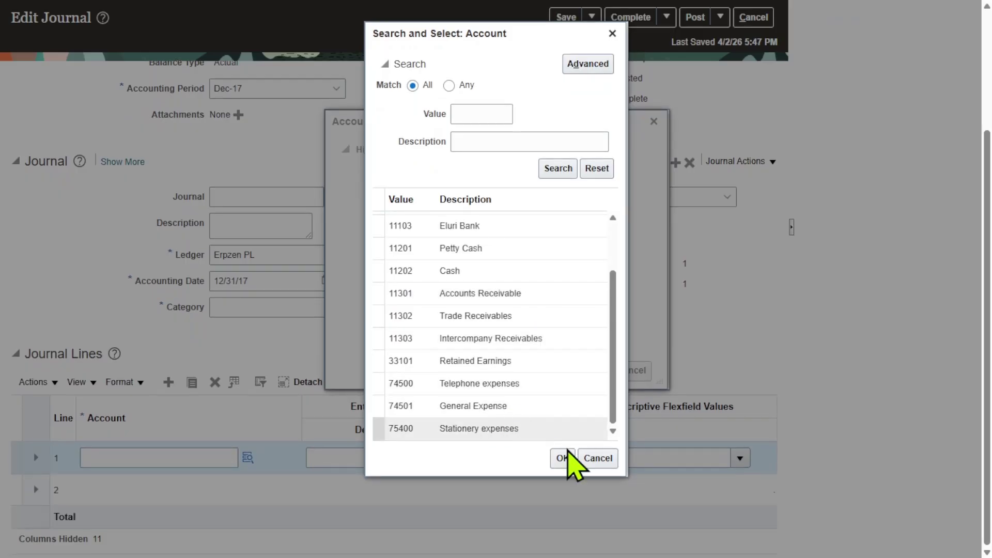
{"action": "left_click", "coordinate": [602, 462]}
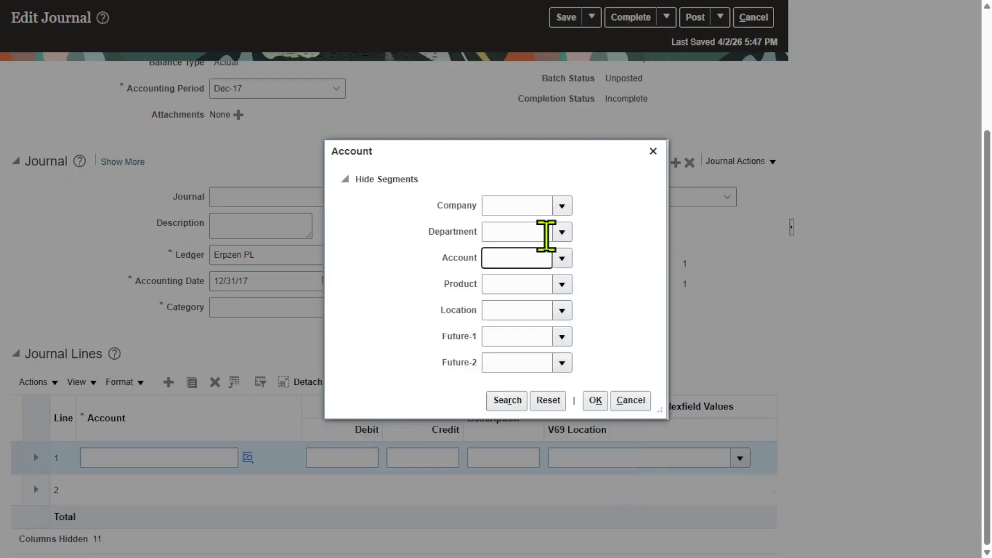
{"action": "left_click", "coordinate": [653, 151]}
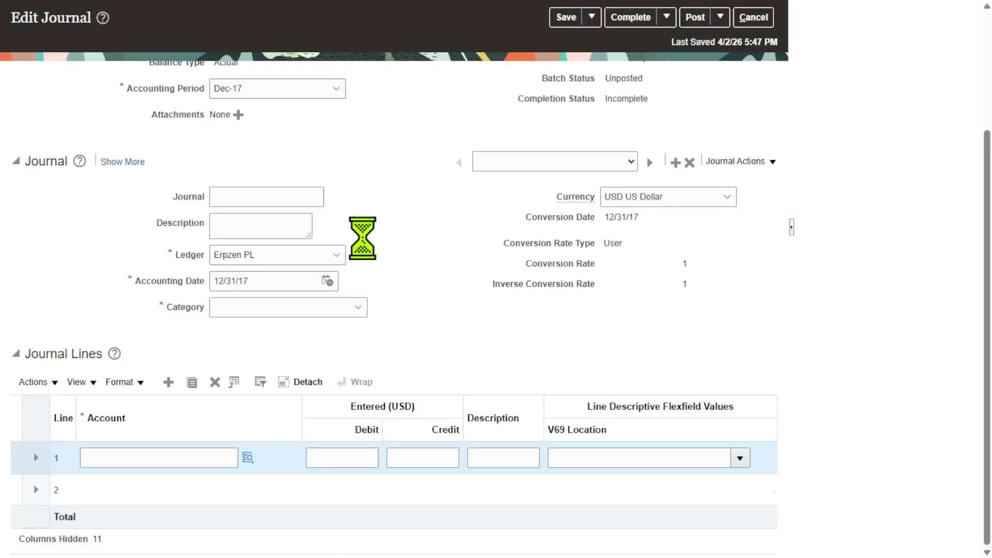
- Name the new journal Stationery Expenses and enter the same text as its description
{"action": "left_click", "coordinate": [272, 198]}
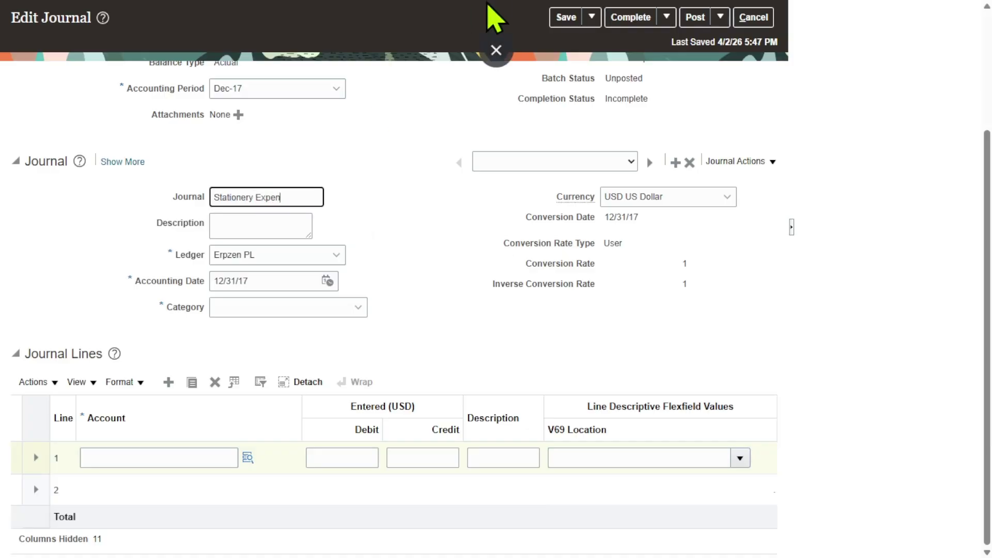
{"action": "double_click", "coordinate": [311, 197]}
{"action": "left_click", "coordinate": [279, 224]}
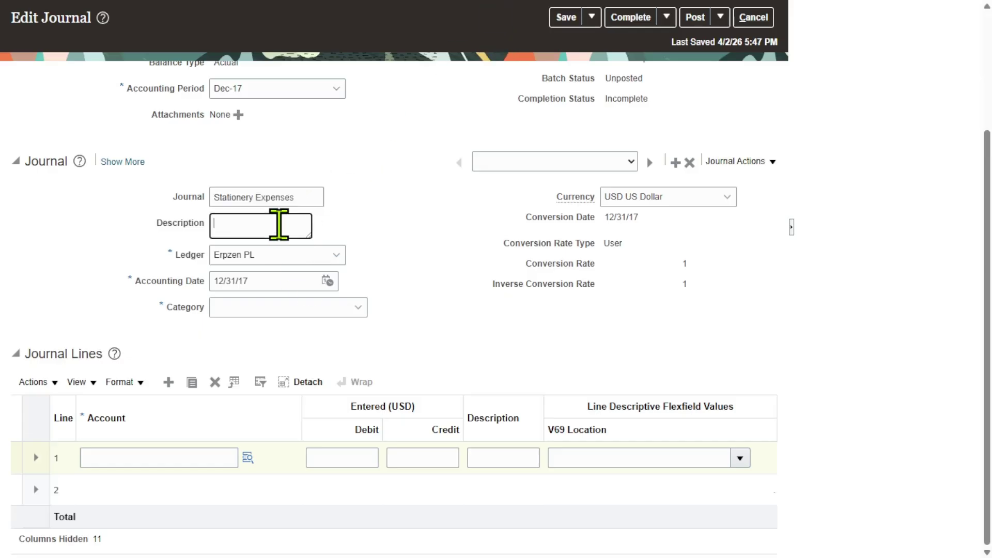
{"action": "left_click", "coordinate": [424, 218]}
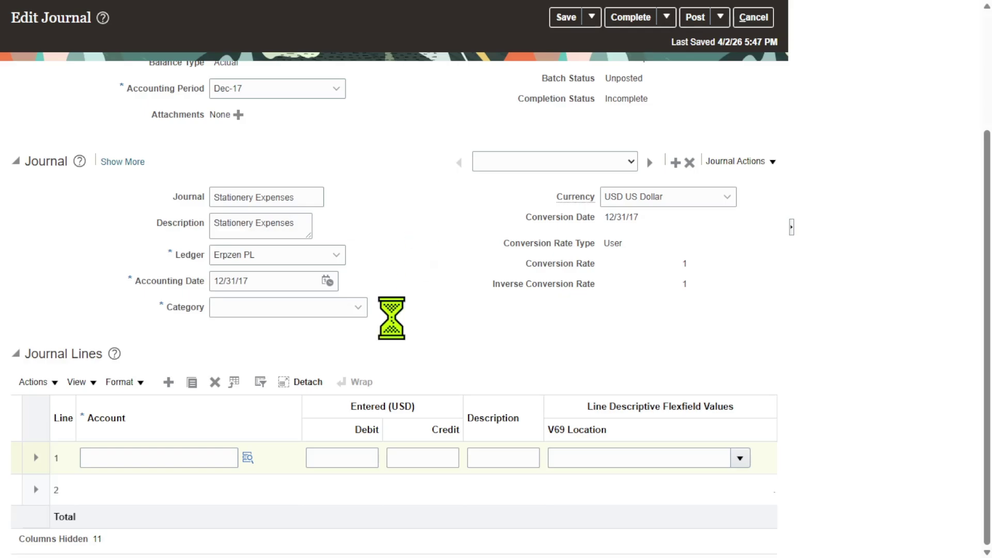
- For journal line 1's account, choose company 101 and department 0000, then search account descriptions for stationery and select 75400 Stationery expenses
{"action": "left_click", "coordinate": [247, 458]}
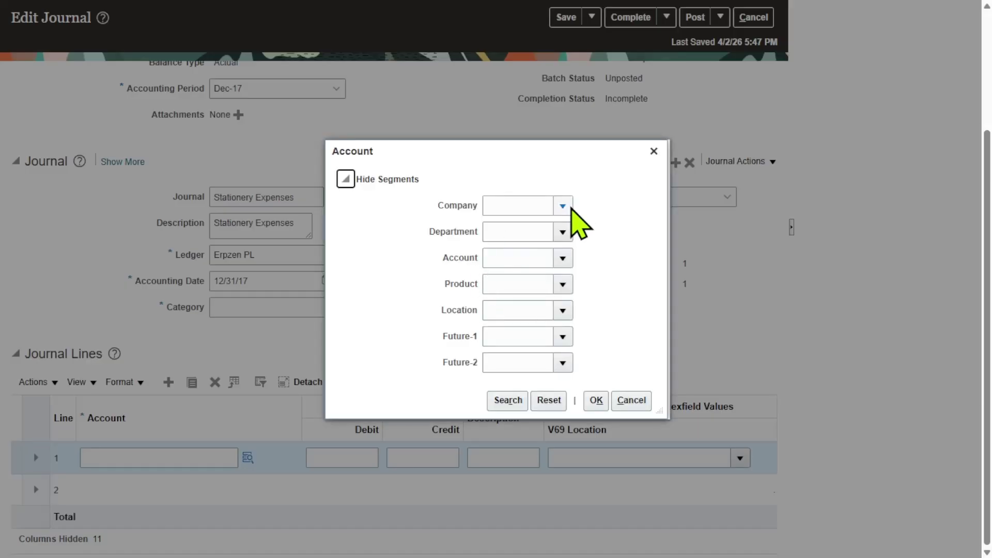
{"action": "left_click", "coordinate": [570, 208]}
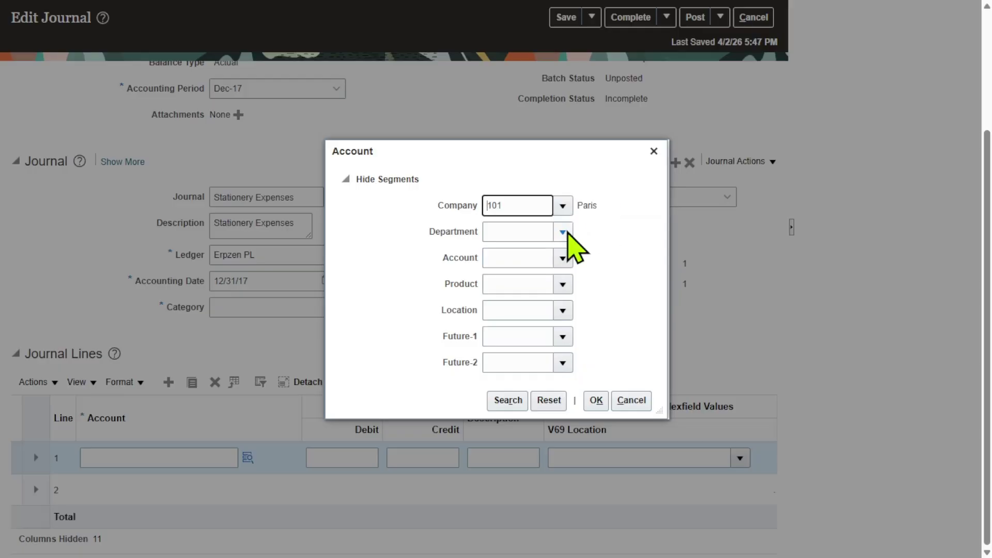
{"action": "left_click", "coordinate": [562, 232]}
{"action": "left_click", "coordinate": [617, 257]}
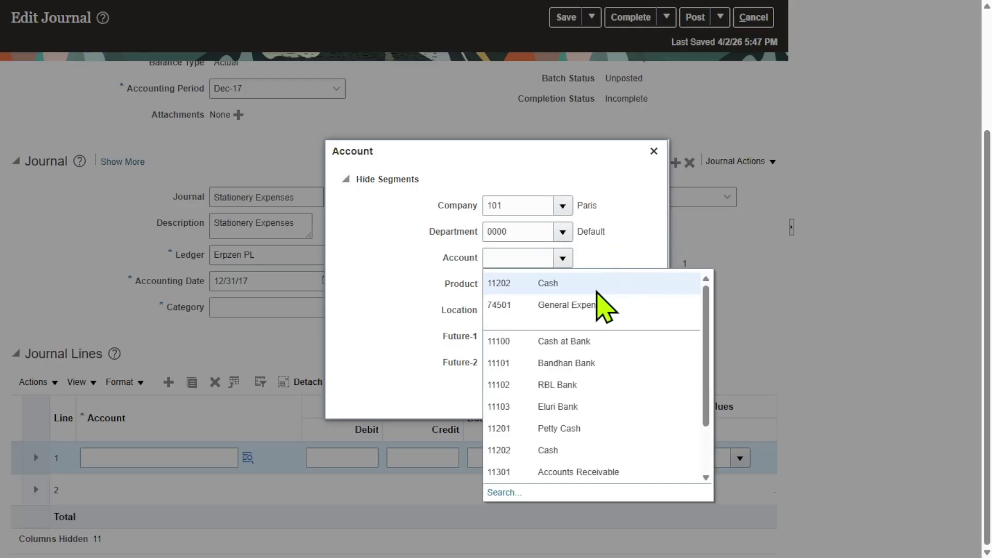
{"action": "left_click", "coordinate": [517, 492]}
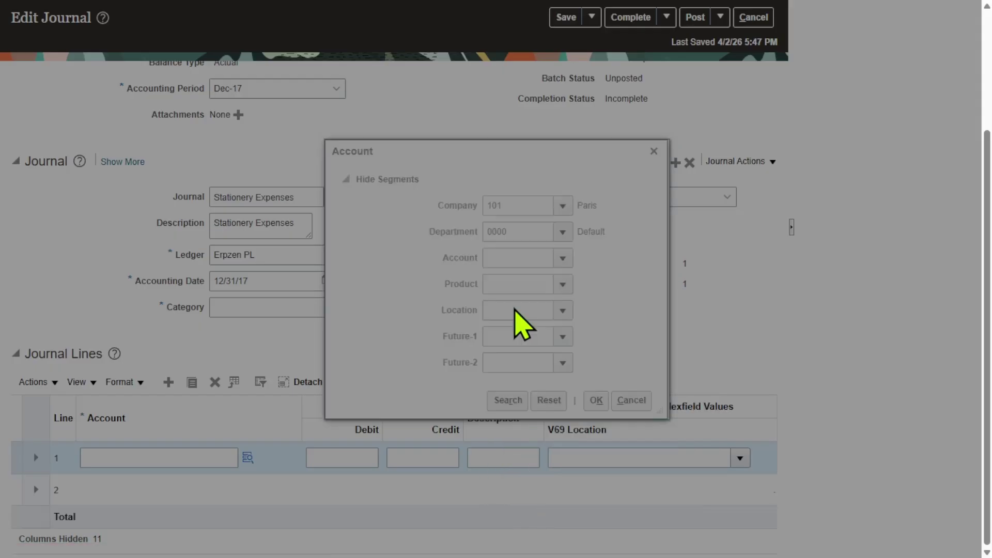
{"action": "left_click", "coordinate": [495, 275]}
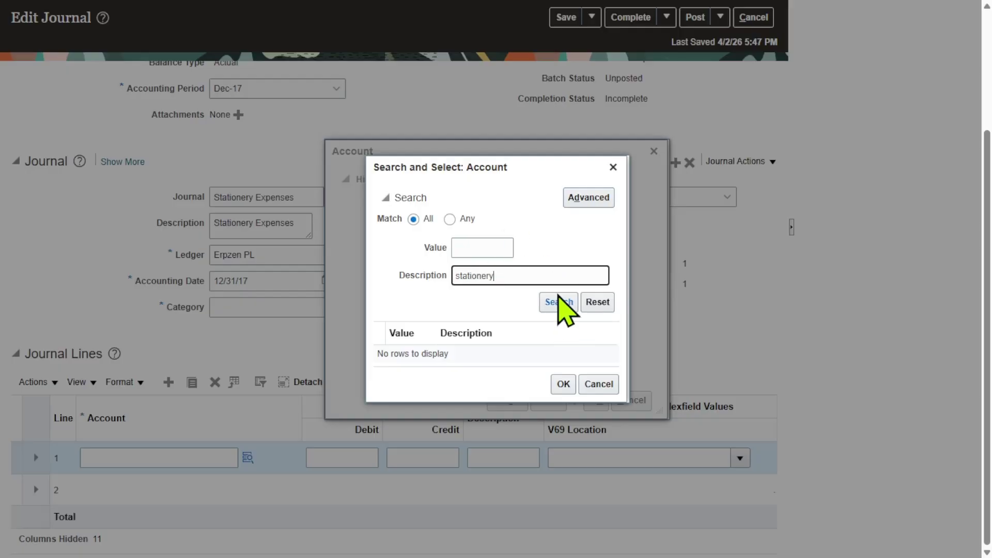
{"action": "left_click", "coordinate": [558, 297]}
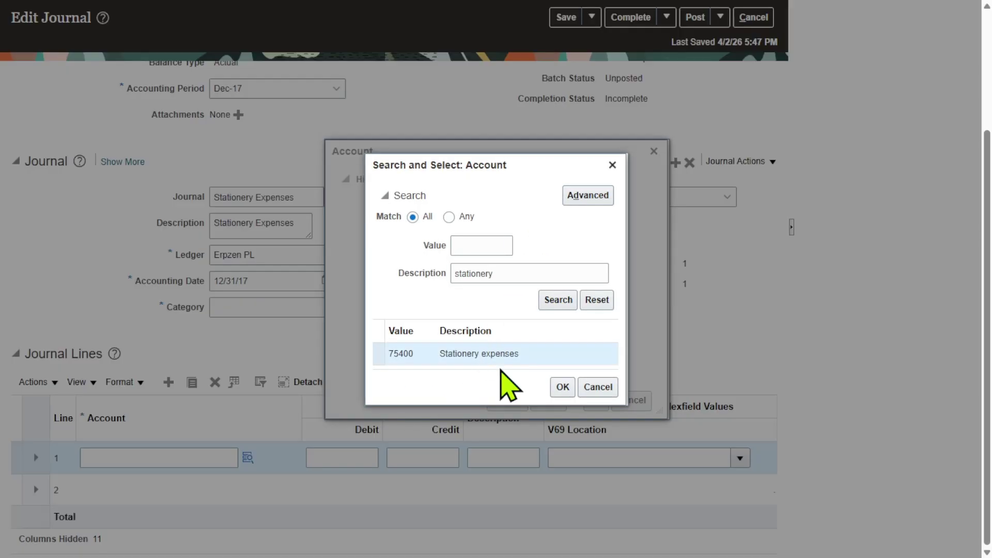
{"action": "left_click", "coordinate": [562, 387]}
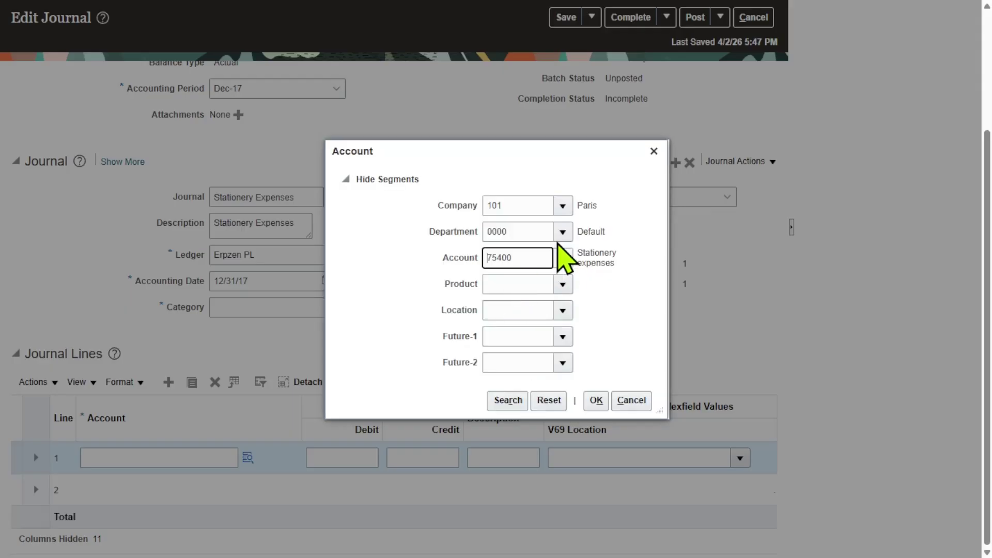
- Complete line 1's account combination with 0000 for Product, Location, Future-1 and Future-2, and enter a debit of 10000
{"action": "left_click", "coordinate": [526, 288]}
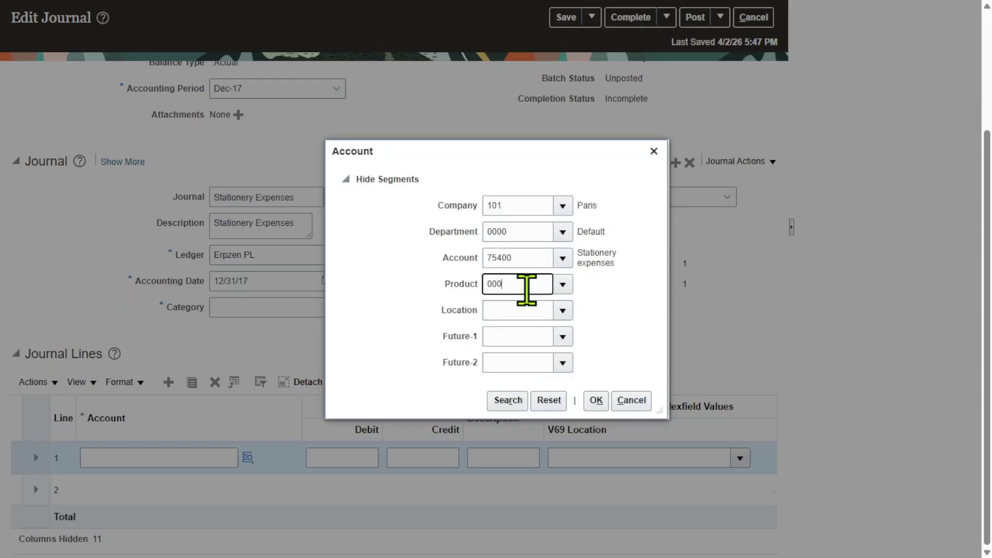
{"action": "left_click", "coordinate": [513, 306]}
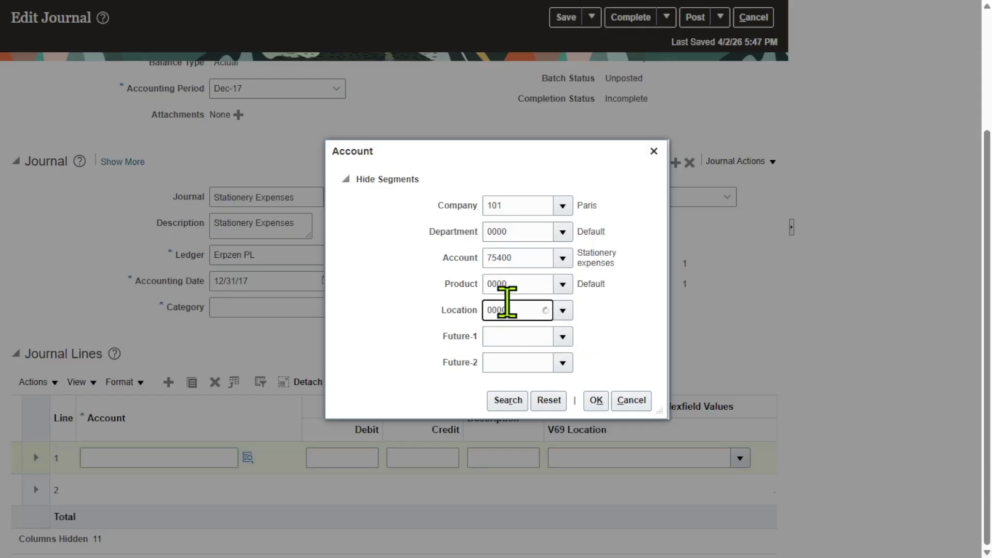
{"action": "left_click", "coordinate": [536, 333]}
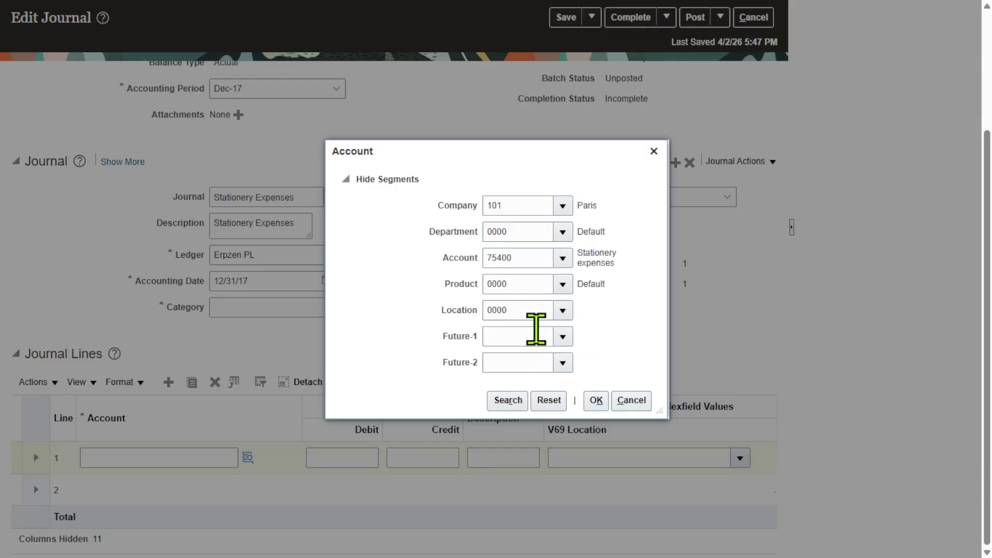
{"action": "left_click", "coordinate": [514, 336]}
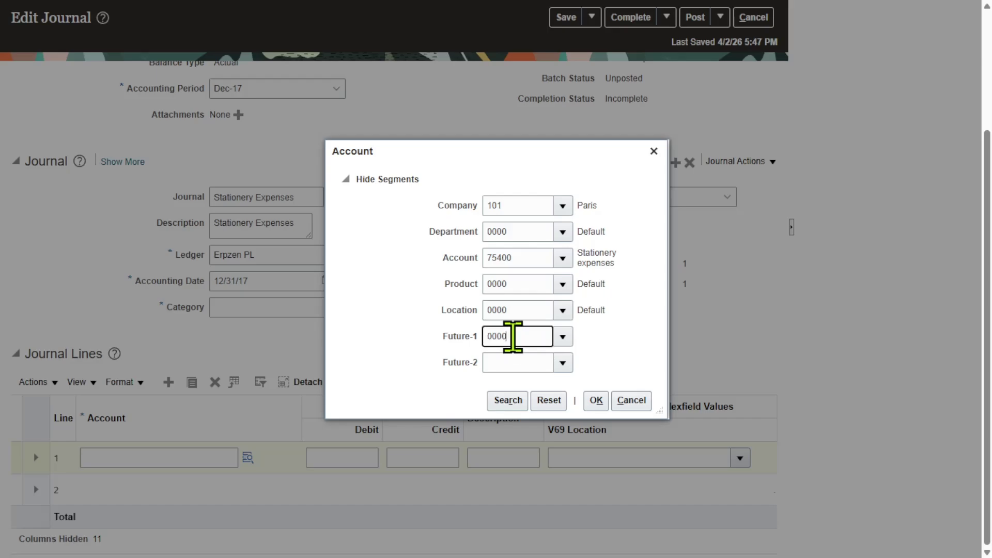
{"action": "left_click", "coordinate": [513, 358]}
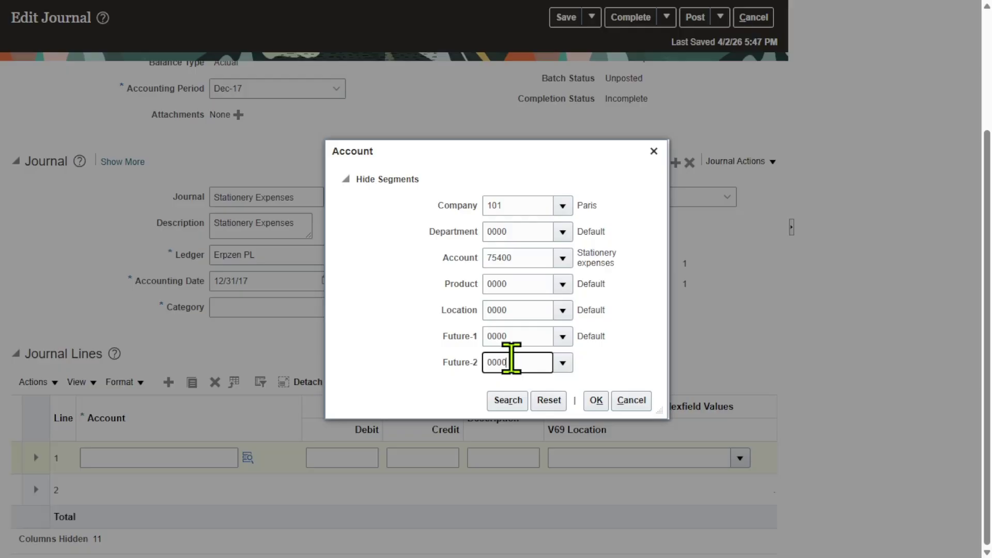
{"action": "left_click", "coordinate": [511, 383]}
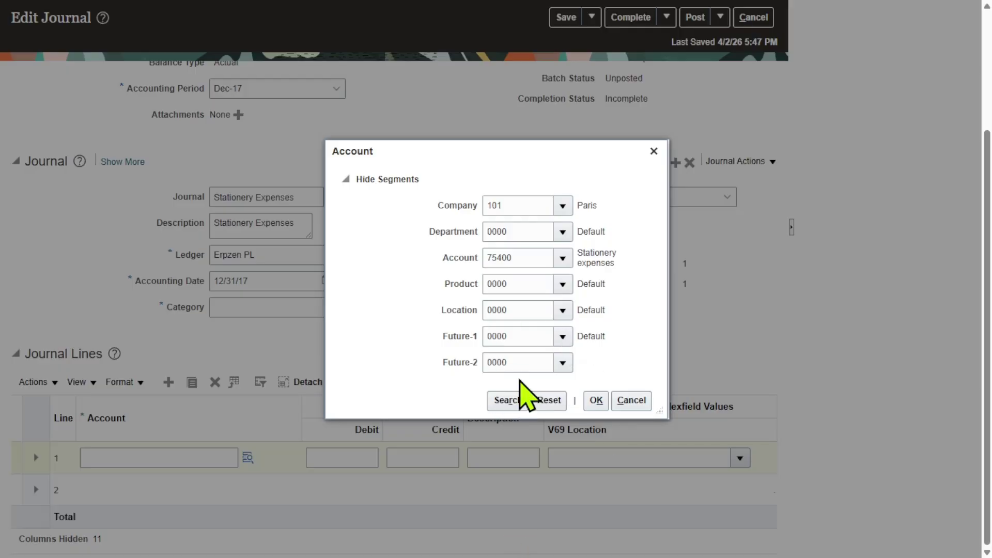
{"action": "left_click", "coordinate": [595, 400]}
{"action": "left_click", "coordinate": [365, 458]}
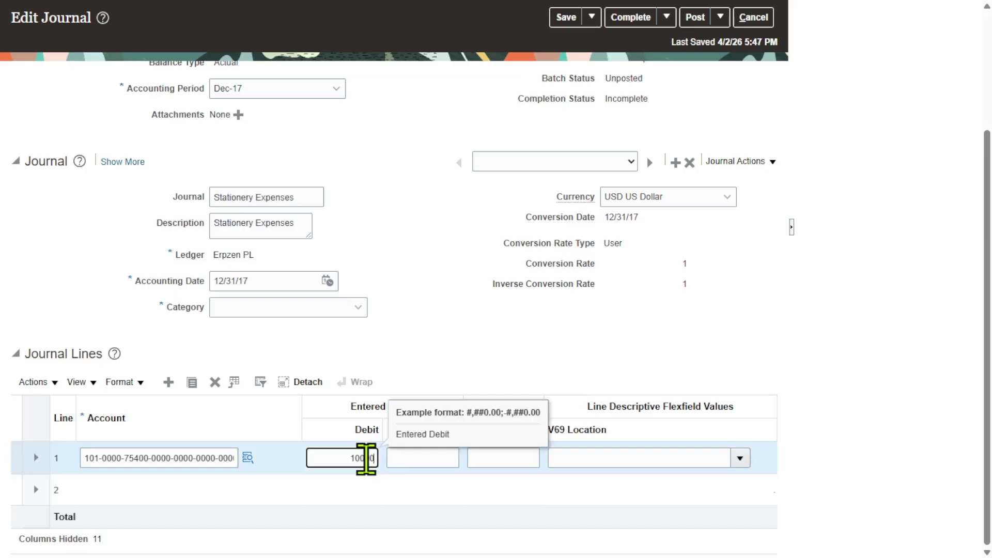
{"action": "left_click", "coordinate": [439, 333]}
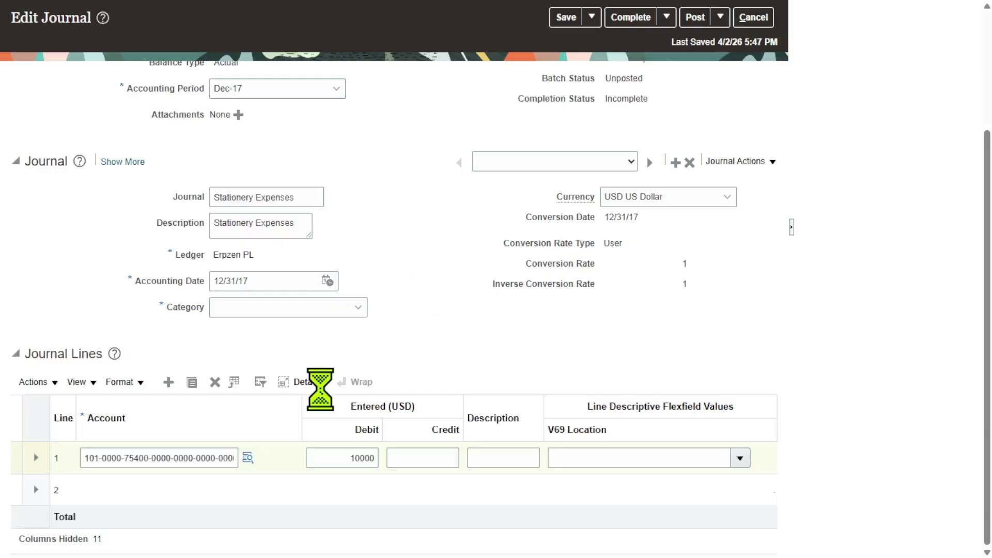
- Find and apply the 11202 Cash account combination on journal line 2 and enter a credit of 10000
{"action": "left_click", "coordinate": [261, 488]}
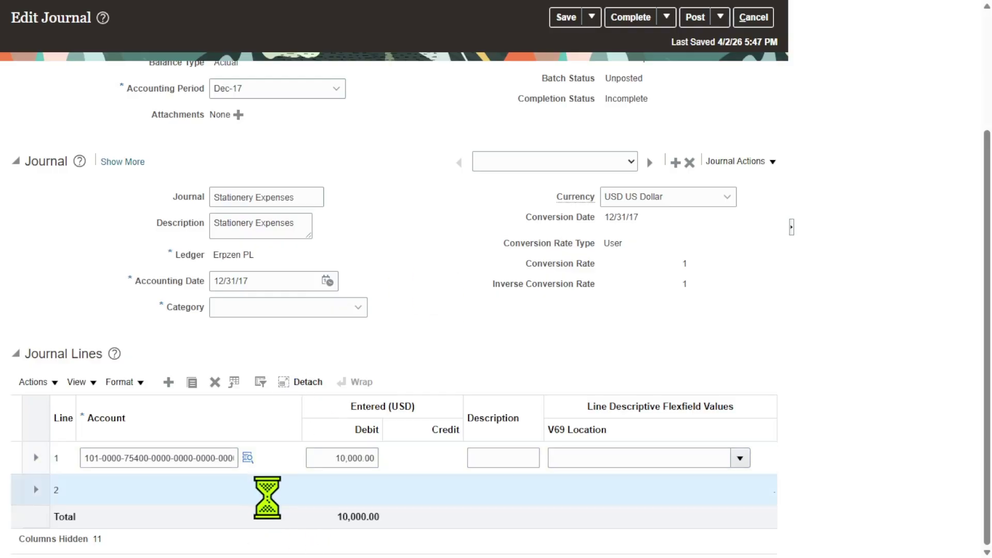
{"action": "left_click", "coordinate": [248, 488]}
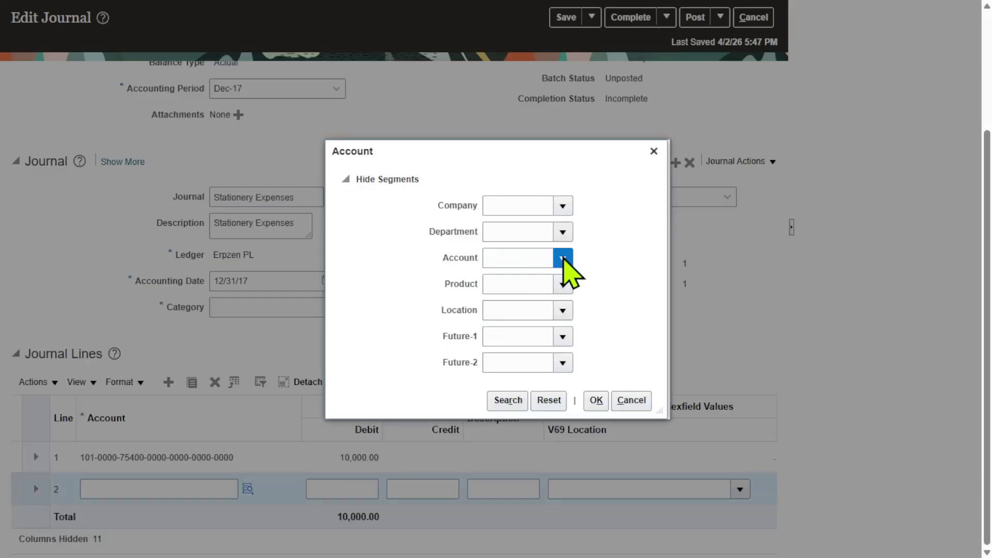
{"action": "left_click", "coordinate": [562, 258]}
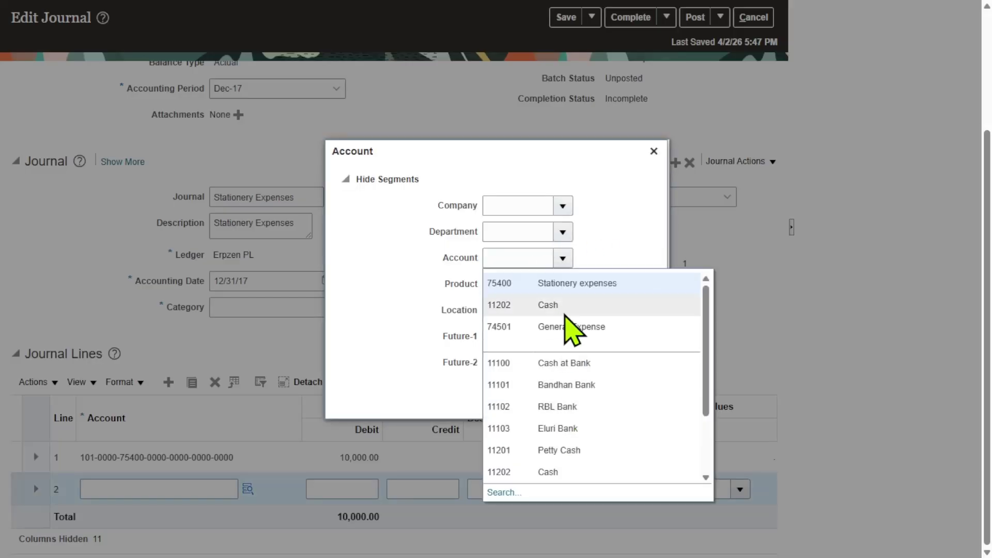
{"action": "left_click", "coordinate": [564, 307]}
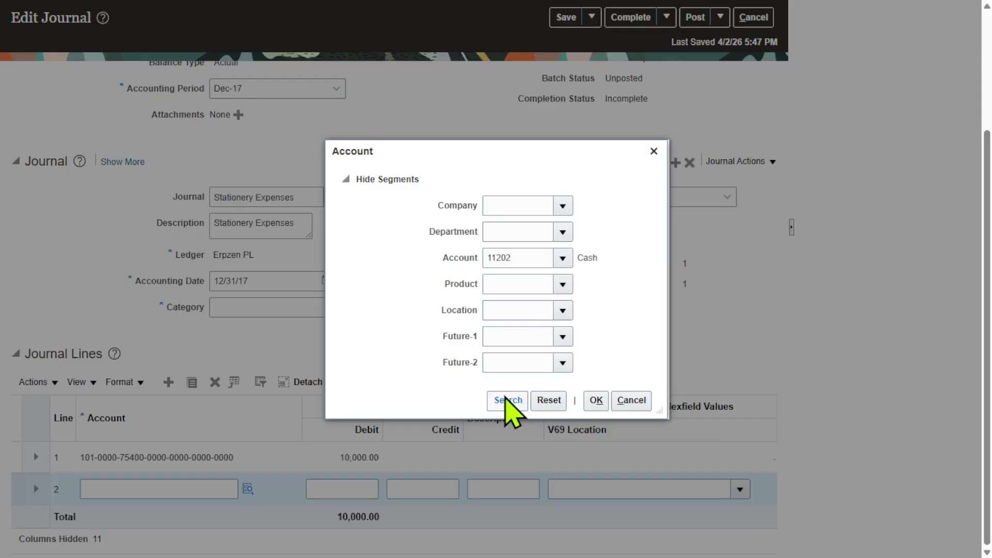
{"action": "left_click", "coordinate": [506, 400]}
{"action": "left_click", "coordinate": [543, 303]}
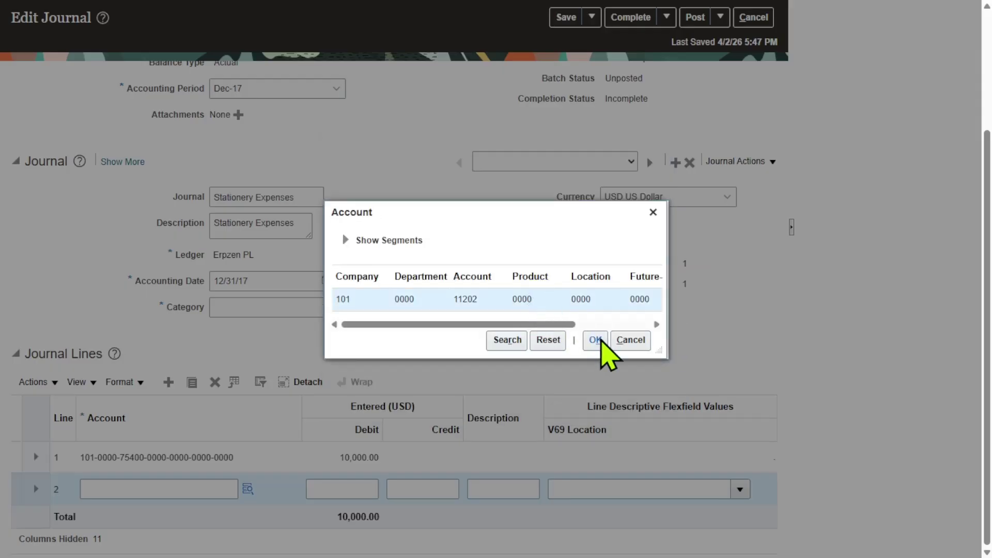
{"action": "left_click", "coordinate": [595, 340]}
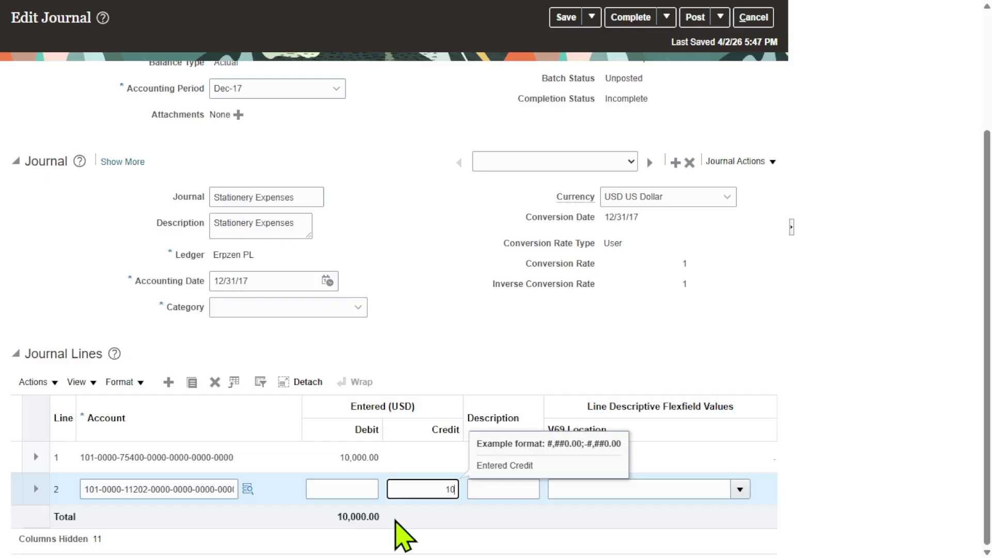
{"action": "left_click", "coordinate": [445, 224]}
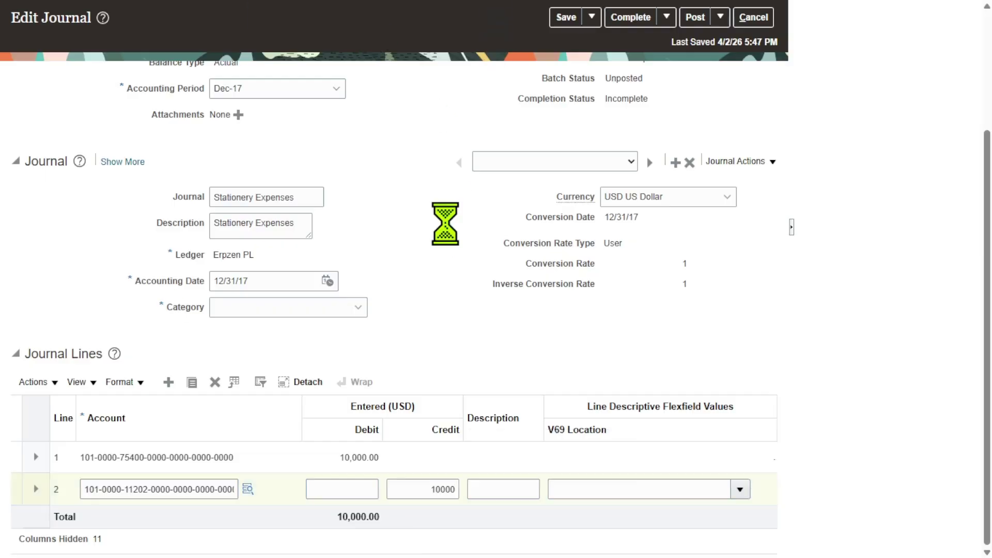
- Set the Stationery Expenses journal's category to Accrual and save the batch
{"action": "scroll", "coordinate": [459, 231], "scroll_direction": "up", "scroll_amount": 3}
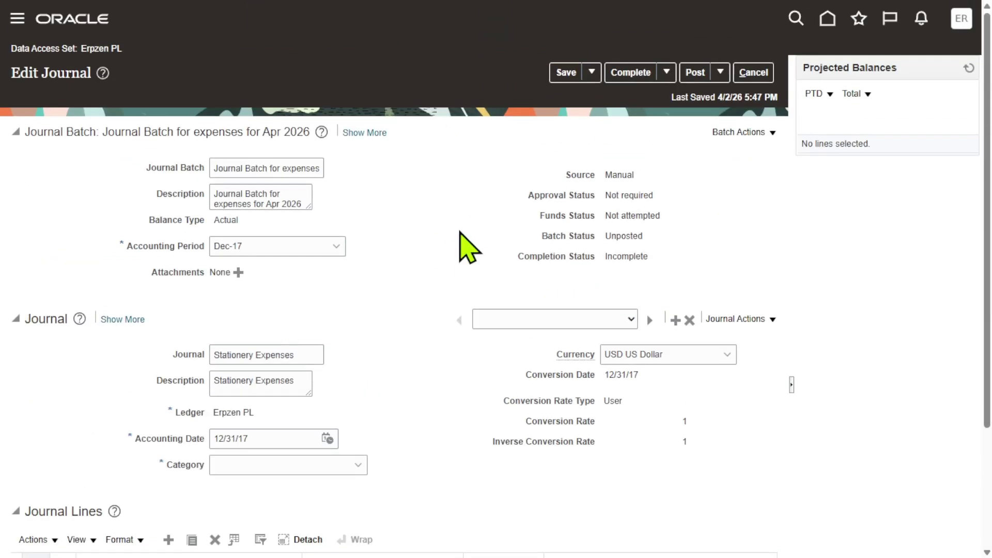
{"action": "left_click", "coordinate": [565, 72]}
{"action": "scroll", "coordinate": [310, 298], "scroll_direction": "down", "scroll_amount": 4}
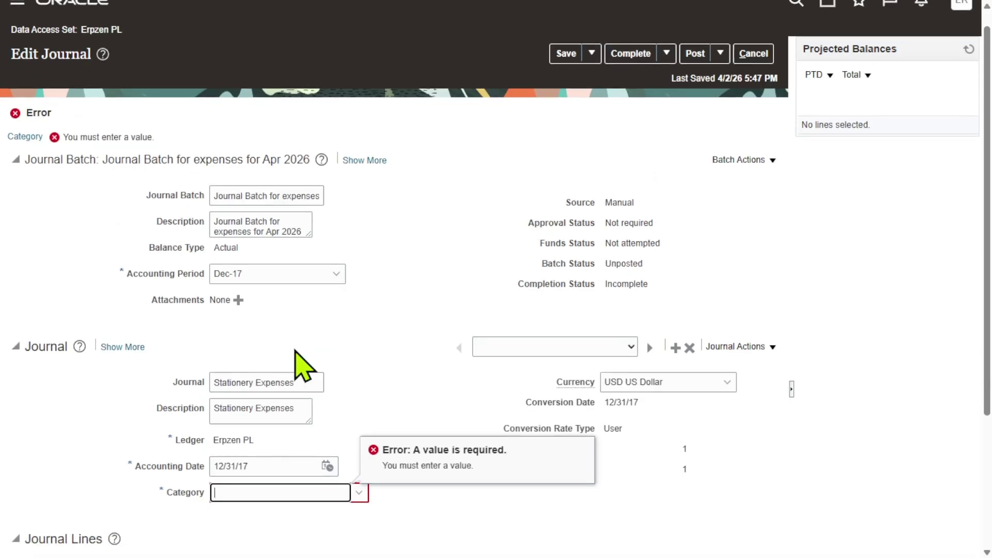
{"action": "left_click", "coordinate": [360, 309]}
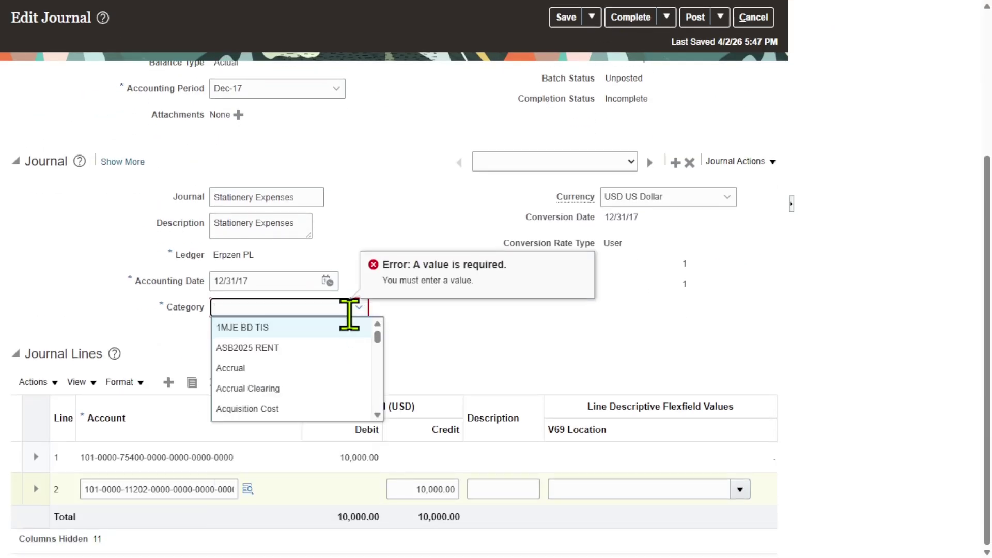
{"action": "left_click", "coordinate": [255, 373]}
{"action": "scroll", "coordinate": [620, 288], "scroll_direction": "up", "scroll_amount": 3}
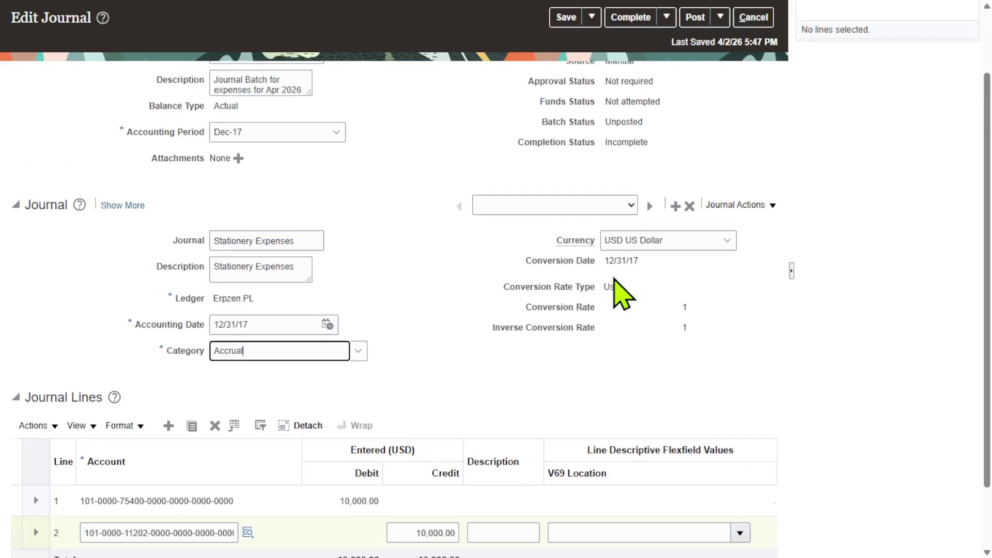
{"action": "left_click", "coordinate": [557, 80]}
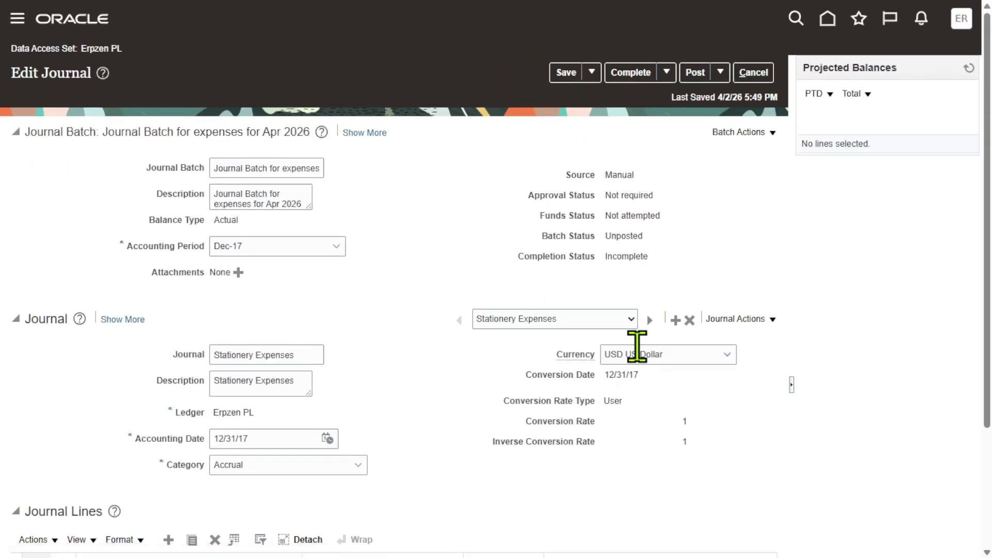
- Check the list of journals in the batch, then post the batch and acknowledge the submission
{"action": "left_click", "coordinate": [631, 318]}
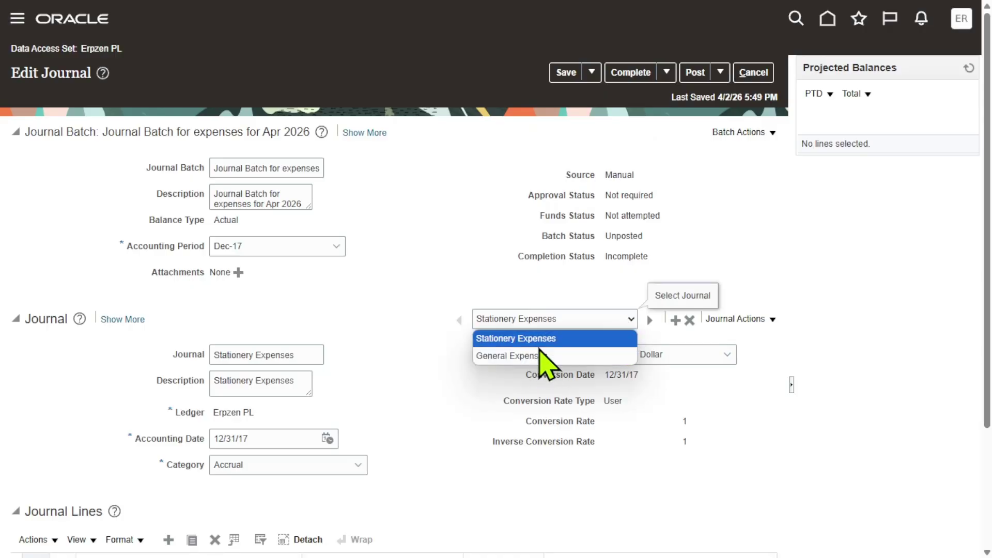
{"action": "left_click", "coordinate": [476, 252]}
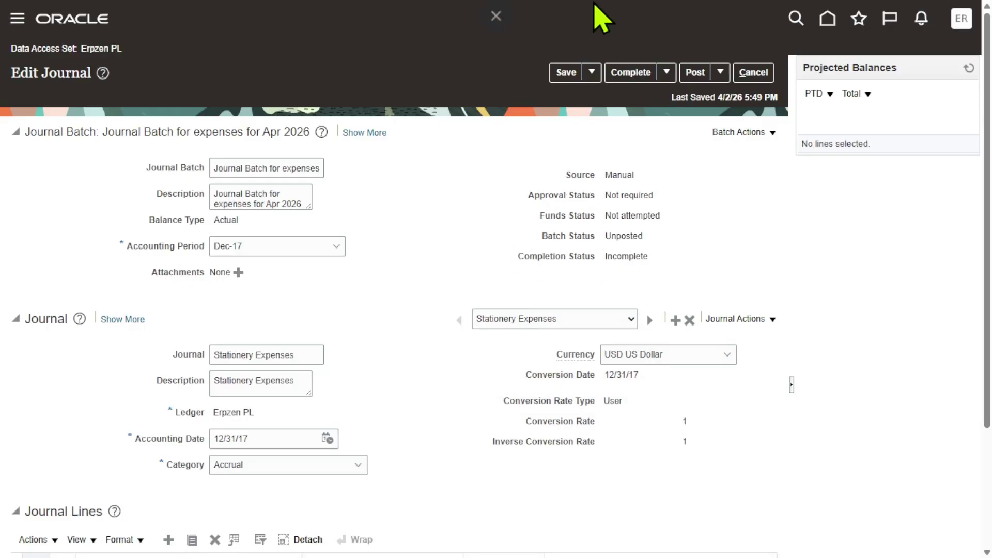
{"action": "left_click", "coordinate": [694, 73]}
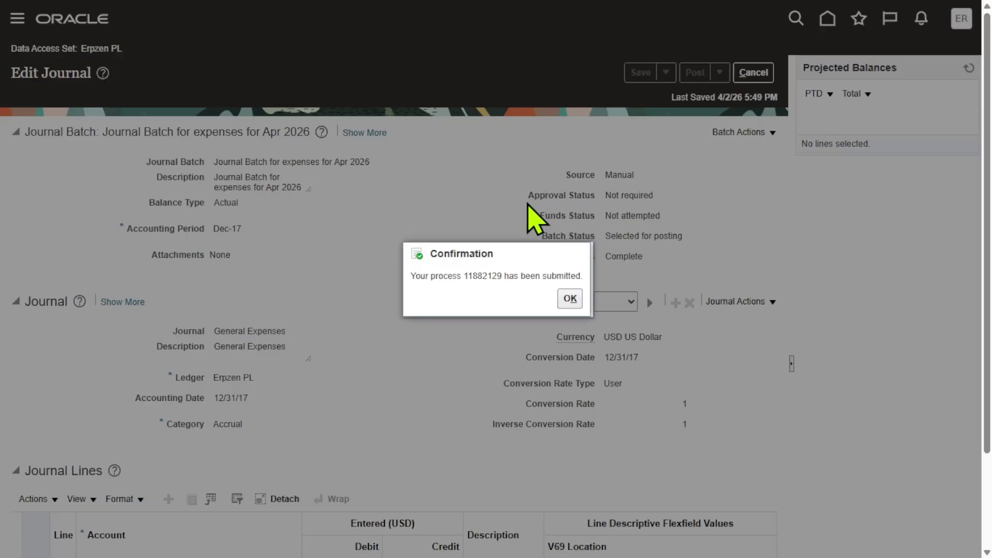
{"action": "left_click", "coordinate": [566, 300]}
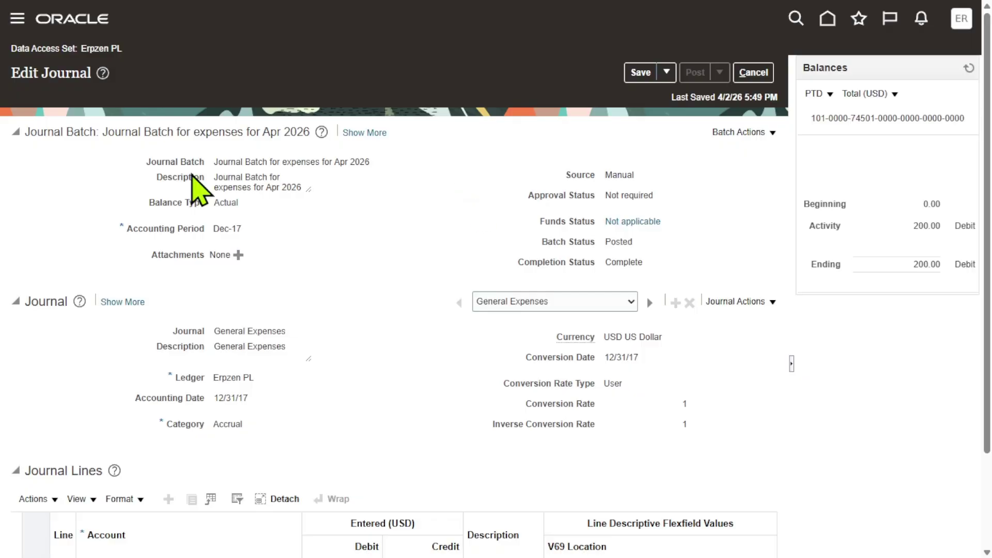
{"action": "scroll", "coordinate": [336, 282], "scroll_direction": "down", "scroll_amount": 3}
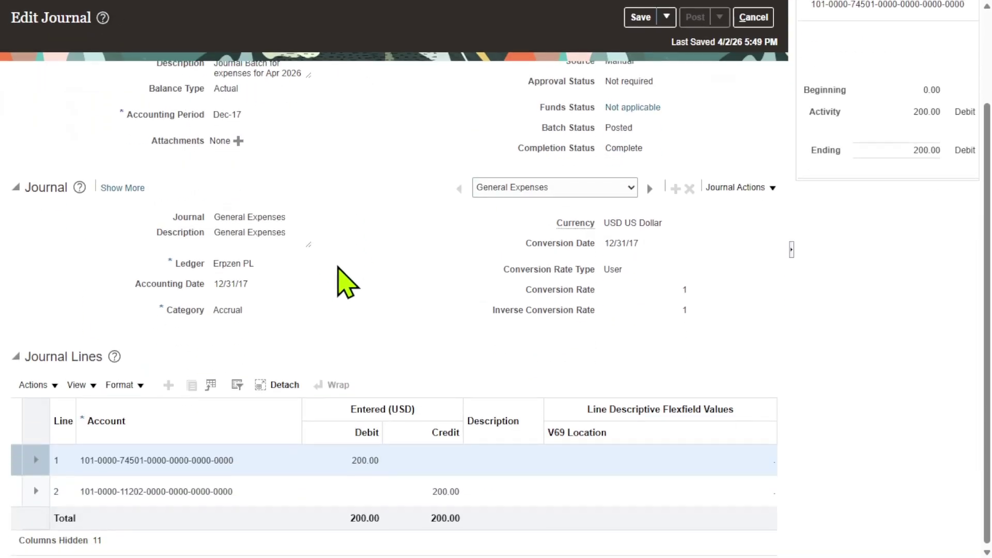
- Review the posted expense batch's details, its name and the actions available for it
{"action": "scroll", "coordinate": [336, 282], "scroll_direction": "up", "scroll_amount": 3}
{"action": "scroll", "coordinate": [305, 282], "scroll_direction": "down", "scroll_amount": 1}
{"action": "scroll", "coordinate": [321, 287], "scroll_direction": "up", "scroll_amount": 1}
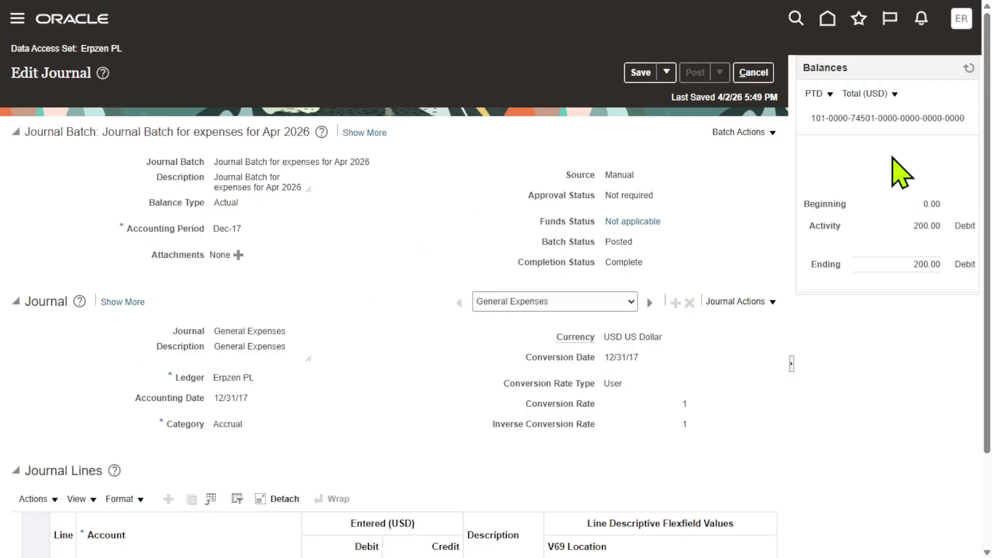
{"action": "left_click", "coordinate": [758, 133]}
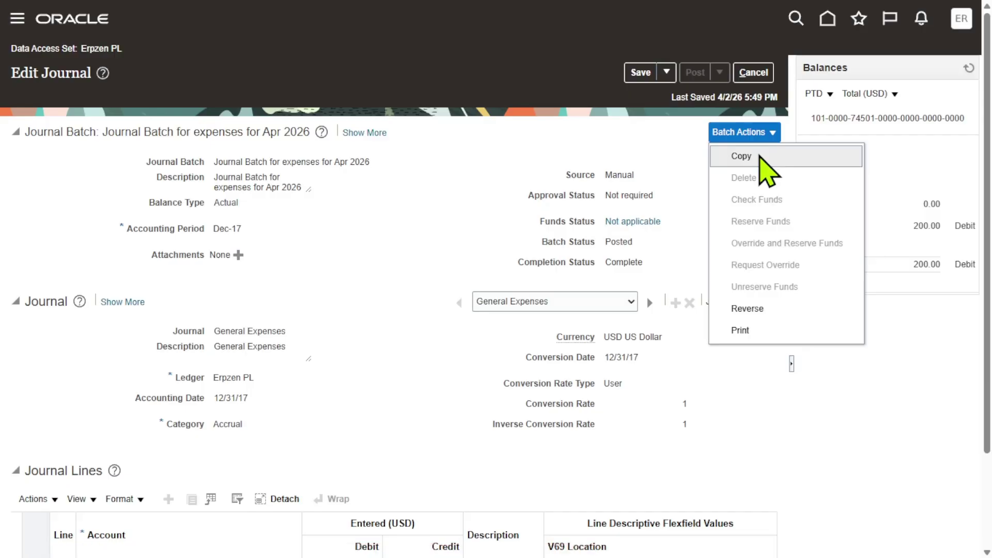
{"action": "left_click", "coordinate": [378, 161]}
{"action": "left_click_drag", "start_coordinate": [354, 163], "coordinate": [261, 167]}
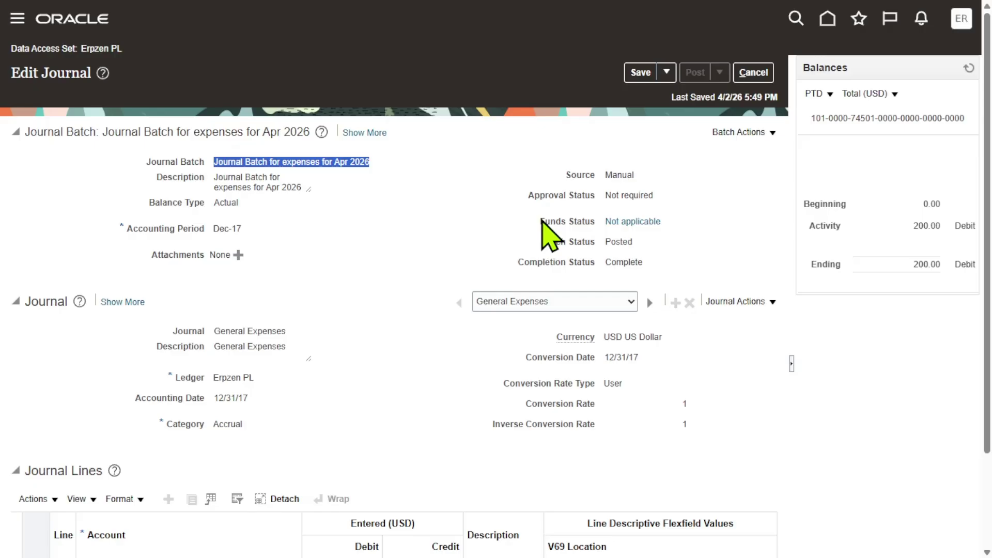
- Close the posted journal and go to the Manage Journals page of the General Accounting journals area
{"action": "left_click", "coordinate": [753, 73]}
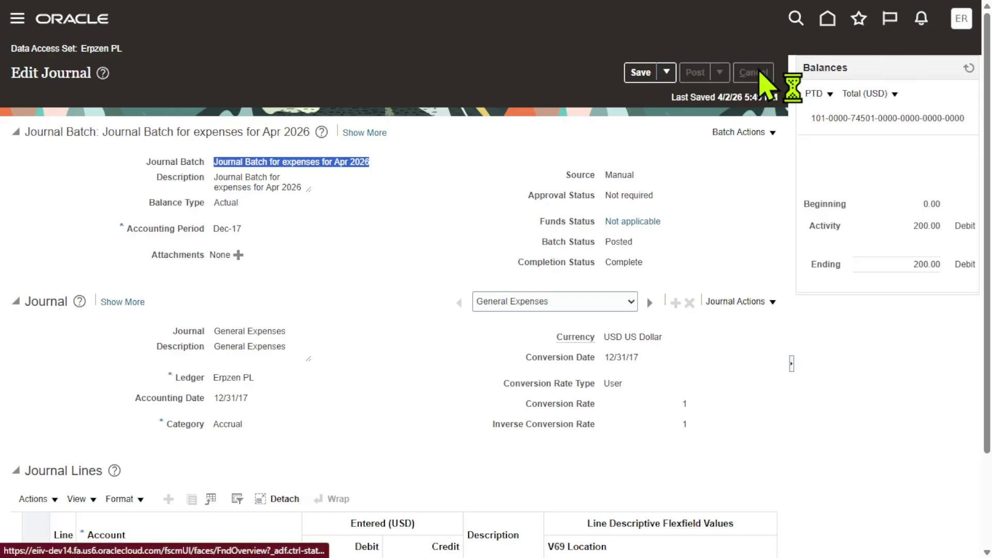
{"action": "left_click", "coordinate": [837, 22]}
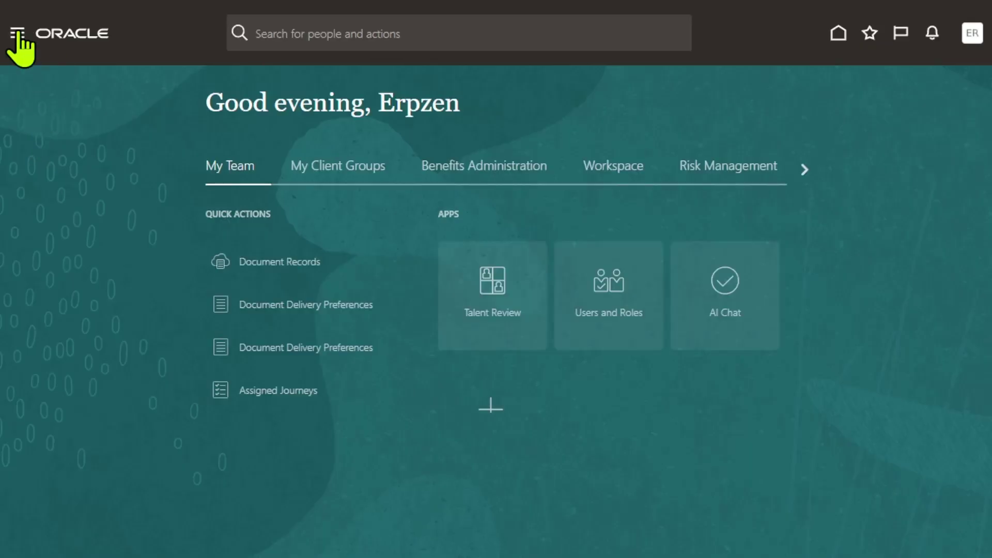
{"action": "left_click", "coordinate": [18, 34]}
{"action": "scroll", "coordinate": [65, 265], "scroll_direction": "down", "scroll_amount": 6}
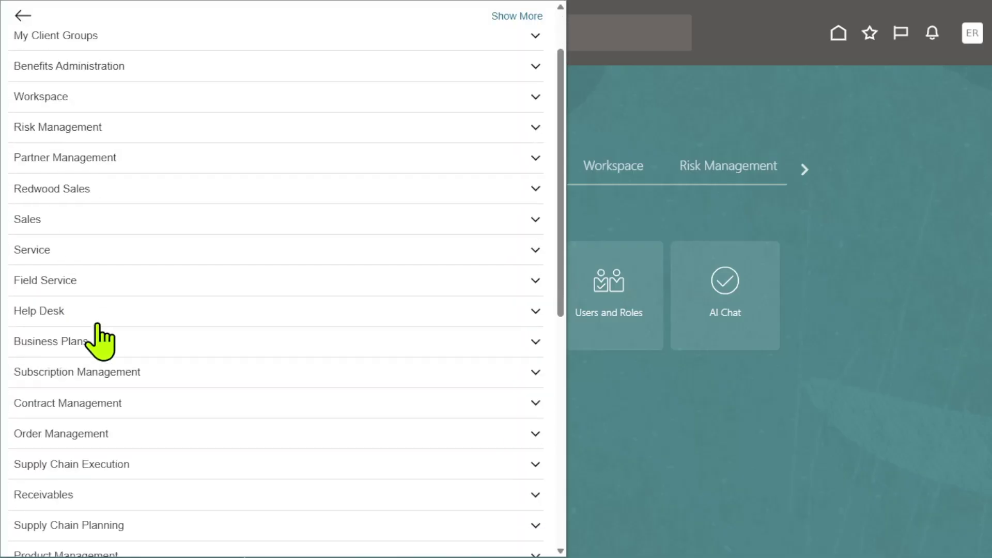
{"action": "left_click", "coordinate": [535, 343]}
{"action": "left_click", "coordinate": [70, 349]}
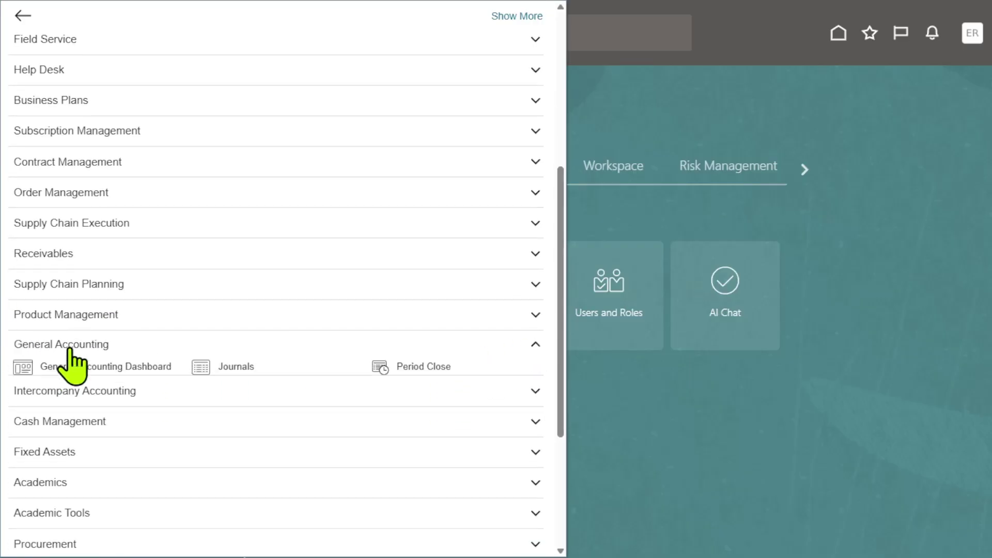
{"action": "left_click", "coordinate": [212, 373]}
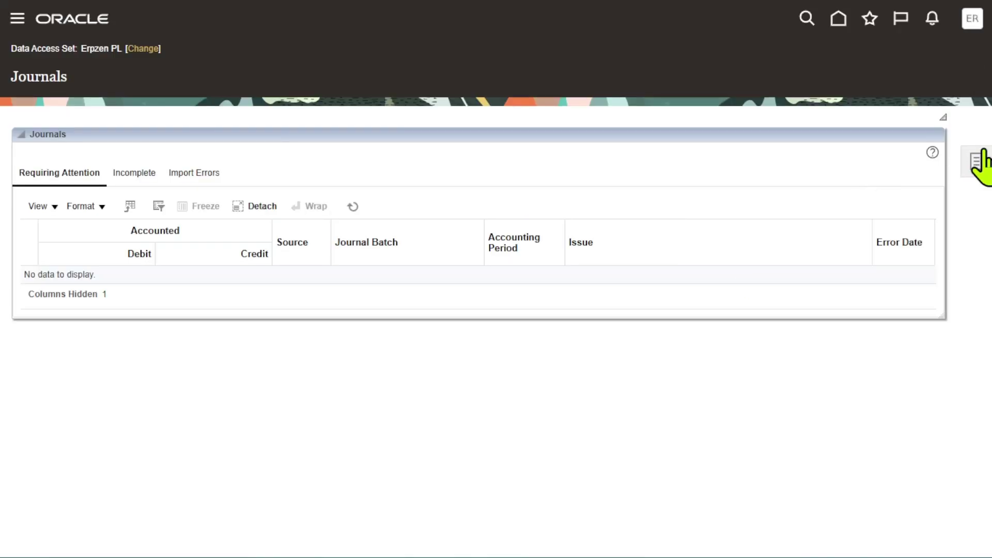
{"action": "left_click", "coordinate": [978, 161]}
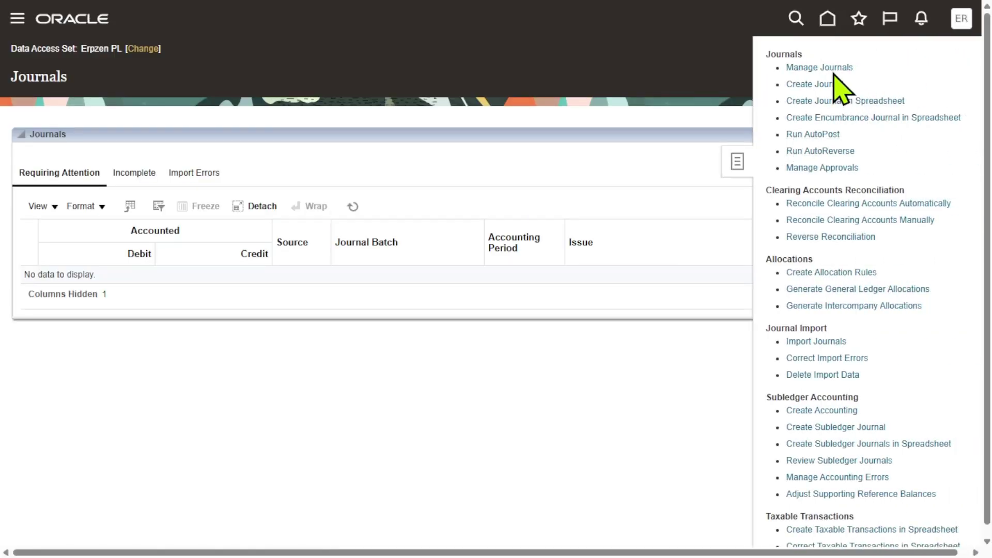
{"action": "left_click", "coordinate": [822, 69]}
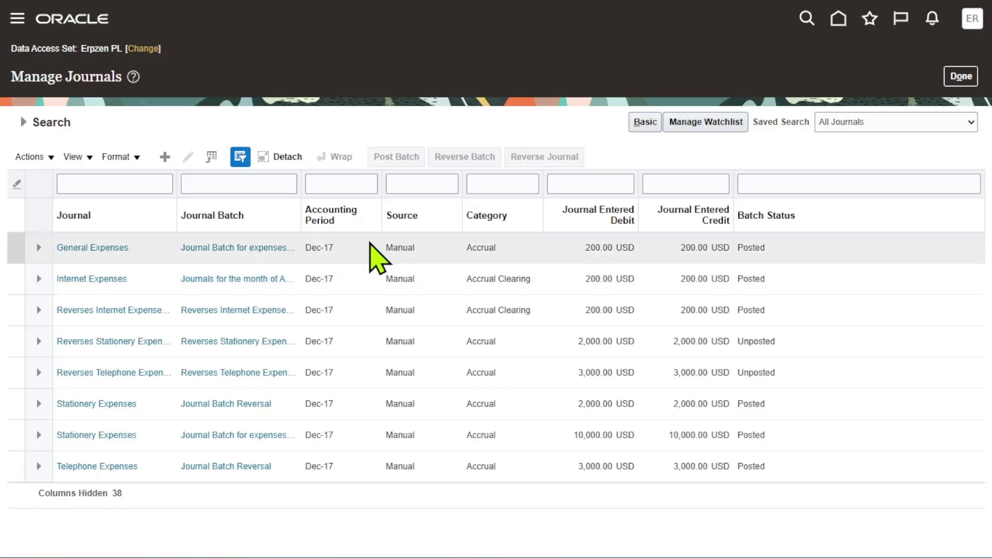
- Widen the Journal Batch column, then open "Journal Batch for expenses for Apr 2026" and review its journals and lines
{"action": "left_click_drag", "start_coordinate": [302, 184], "coordinate": [362, 196]}
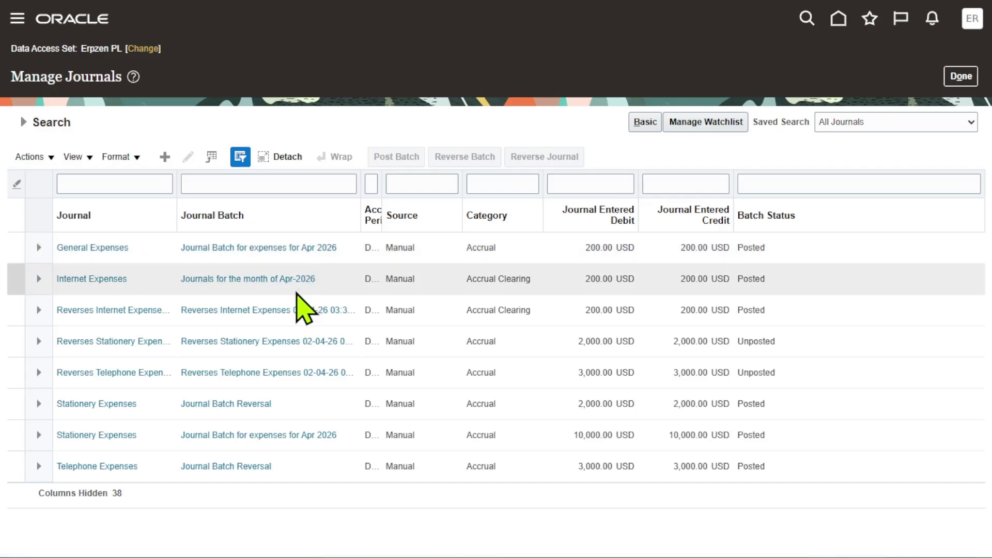
{"action": "left_click", "coordinate": [267, 248]}
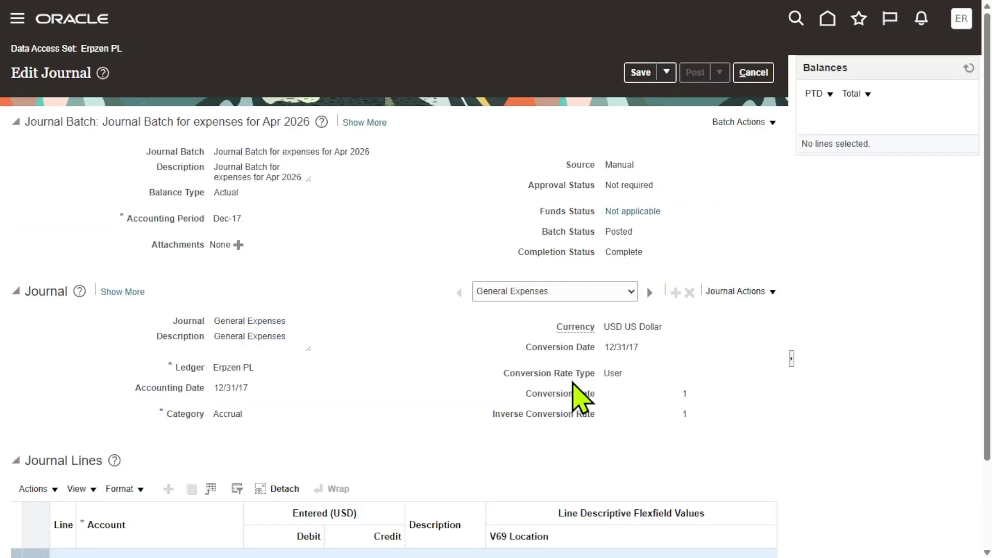
{"action": "left_click", "coordinate": [630, 291]}
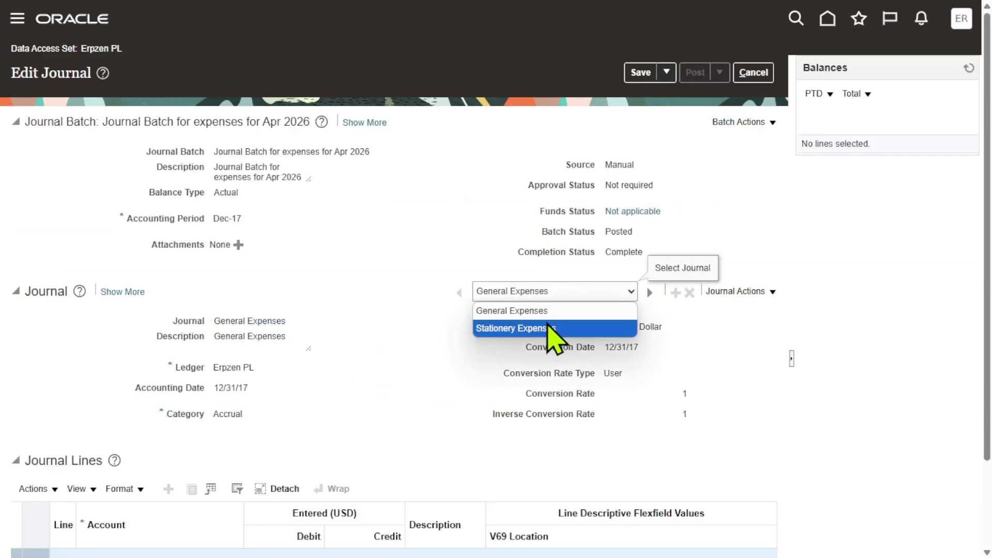
{"action": "left_click", "coordinate": [395, 302]}
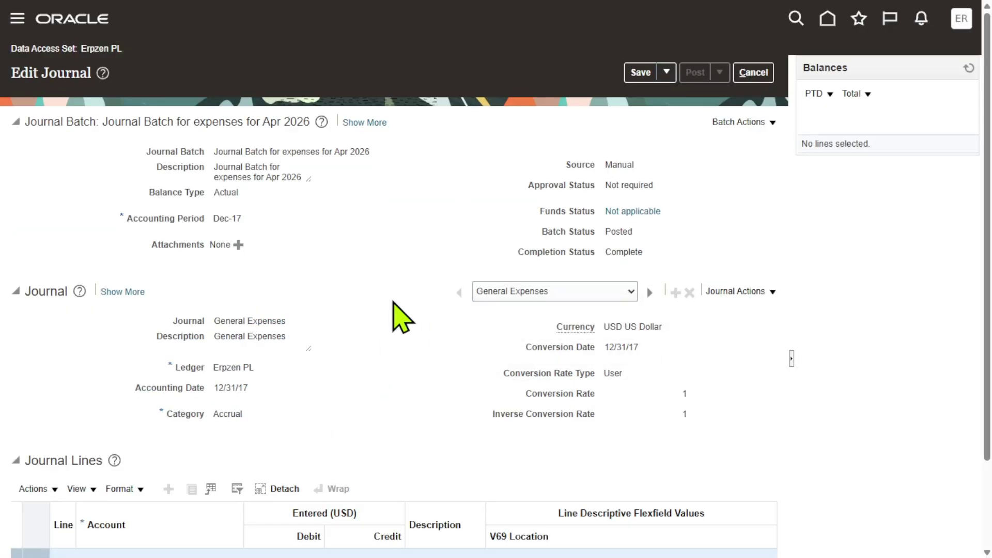
{"action": "scroll", "coordinate": [641, 325], "scroll_direction": "down", "scroll_amount": 1}
{"action": "scroll", "coordinate": [649, 341], "scroll_direction": "down", "scroll_amount": 3}
{"action": "scroll", "coordinate": [649, 341], "scroll_direction": "up", "scroll_amount": 4}
- Copy the batch with its name prefixed "AutoCopy", keeping accounting period Dec-17 and accounting date 12/31/17
{"action": "left_click", "coordinate": [767, 125]}
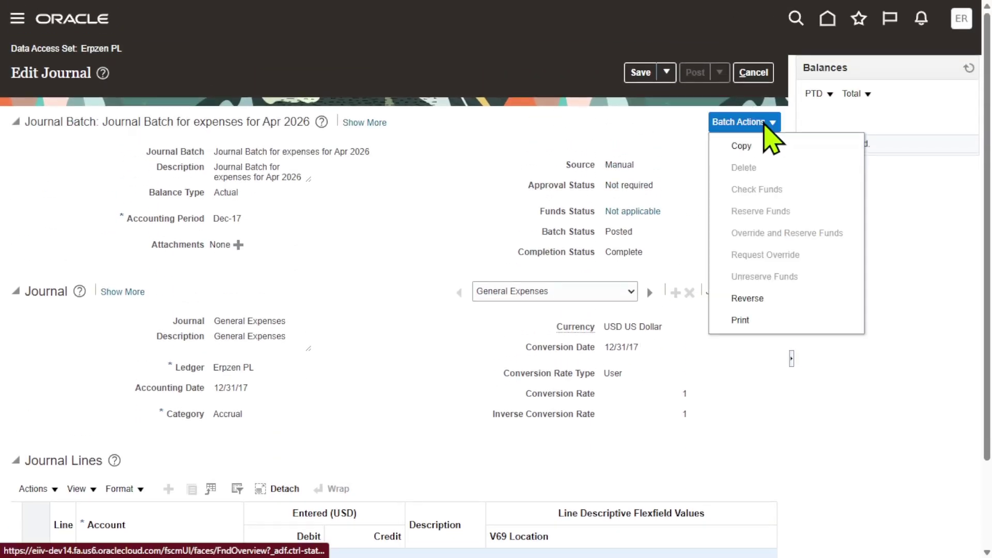
{"action": "left_click", "coordinate": [758, 147]}
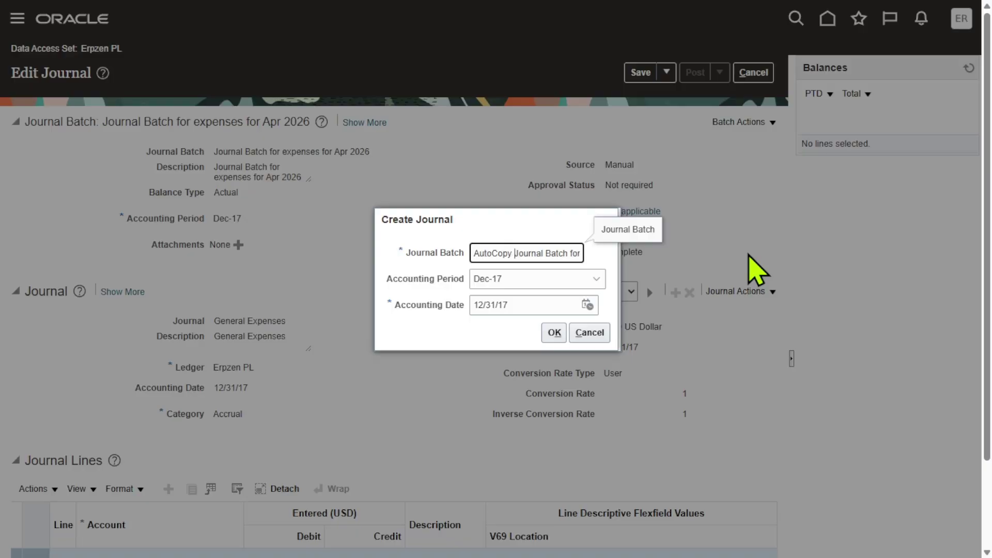
{"action": "left_click_drag", "start_coordinate": [386, 279], "coordinate": [468, 285]}
{"action": "left_click", "coordinate": [390, 309]}
{"action": "left_click_drag", "start_coordinate": [389, 309], "coordinate": [467, 321]}
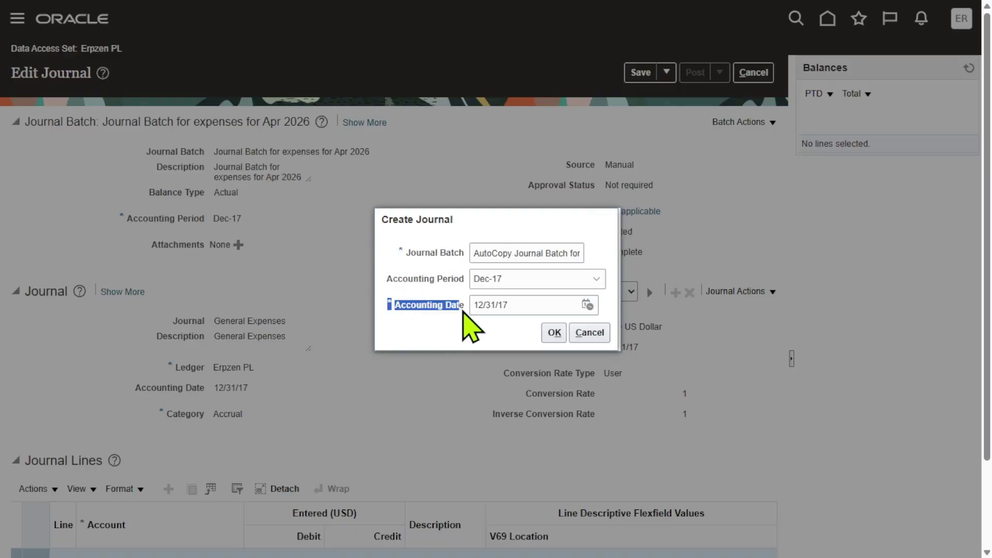
{"action": "left_click", "coordinate": [555, 332]}
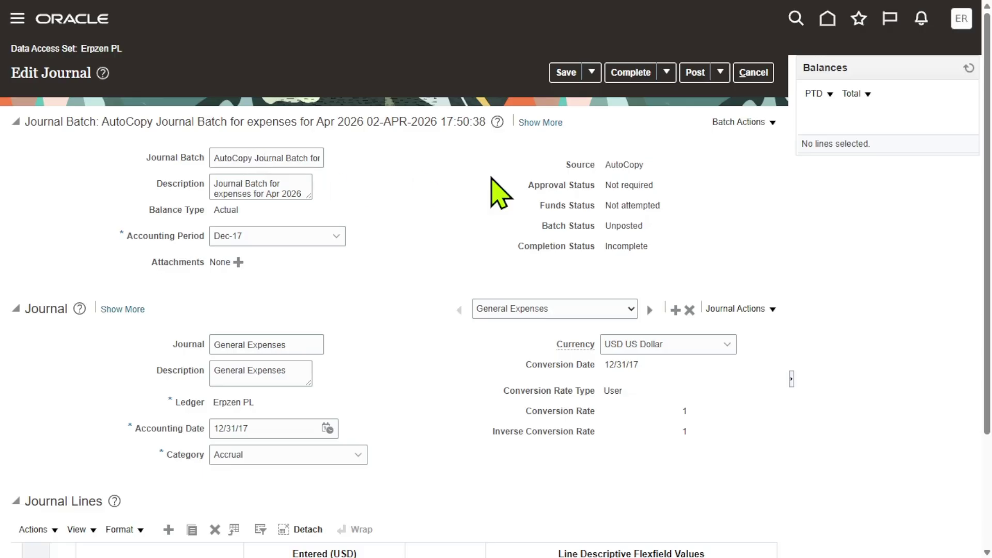
- Examine the copied batch's journal lines, its source and the list of journals it contains
{"action": "scroll", "coordinate": [668, 243], "scroll_direction": "down", "scroll_amount": 3}
{"action": "scroll", "coordinate": [669, 238], "scroll_direction": "up", "scroll_amount": 3}
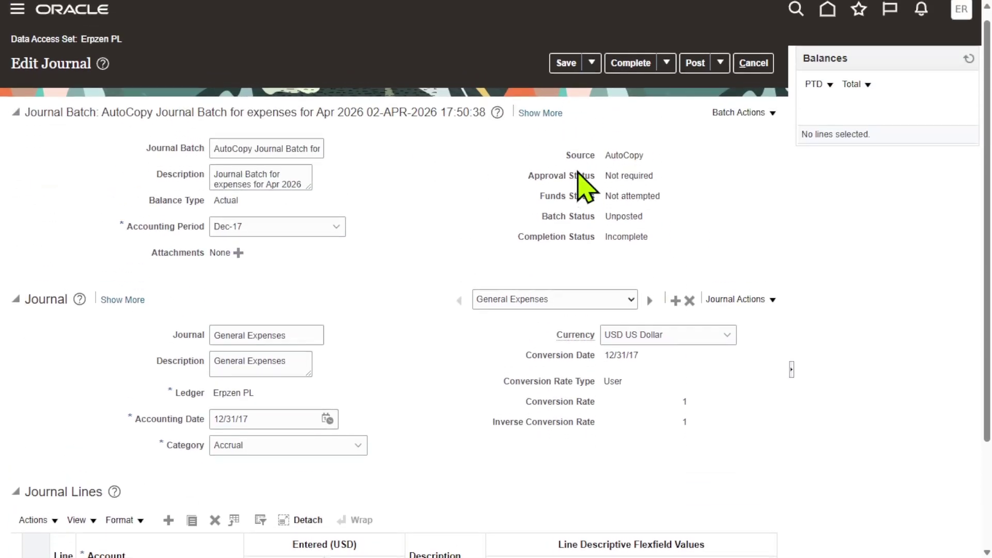
{"action": "left_click_drag", "start_coordinate": [574, 154], "coordinate": [631, 155]}
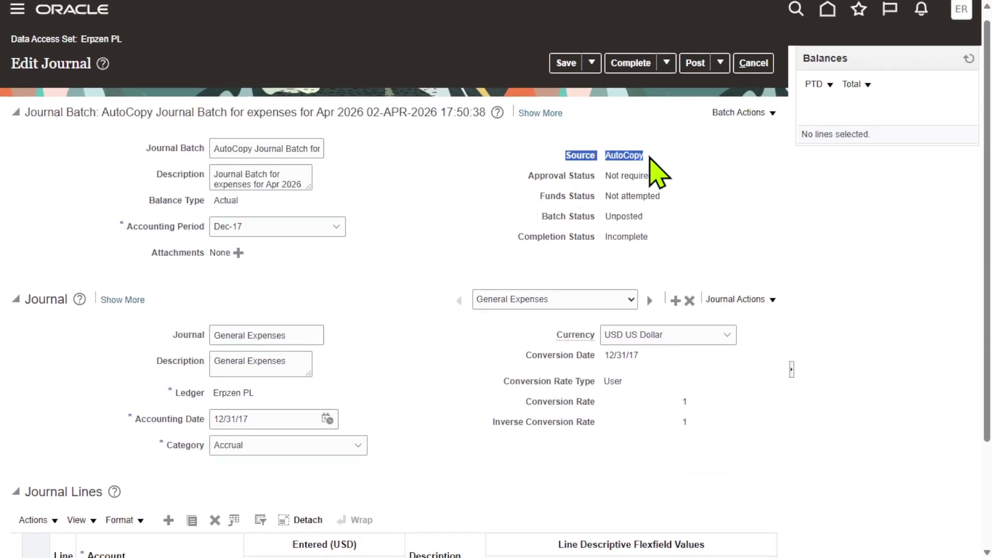
{"action": "left_click", "coordinate": [705, 172]}
{"action": "left_click", "coordinate": [631, 301]}
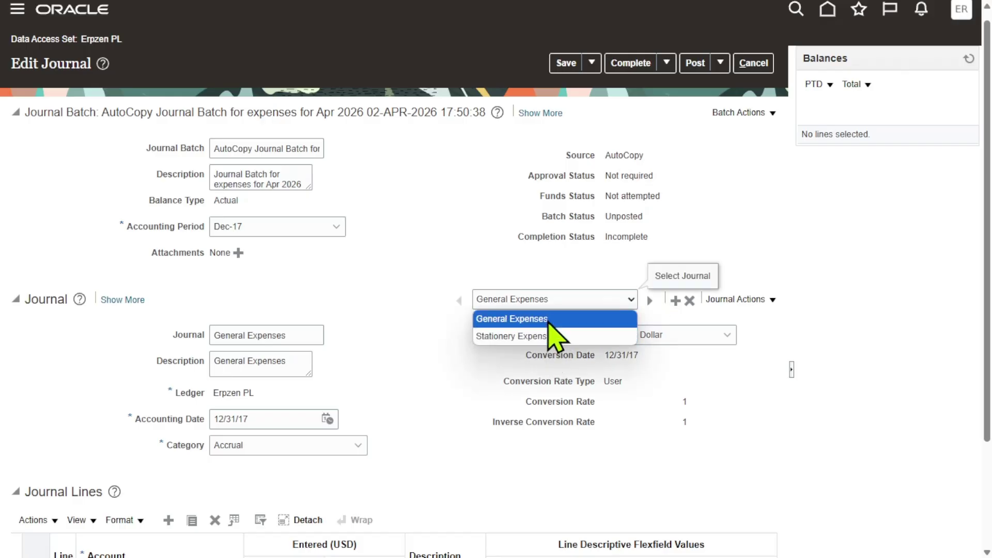
{"action": "left_click", "coordinate": [459, 373]}
{"action": "left_click", "coordinate": [632, 299]}
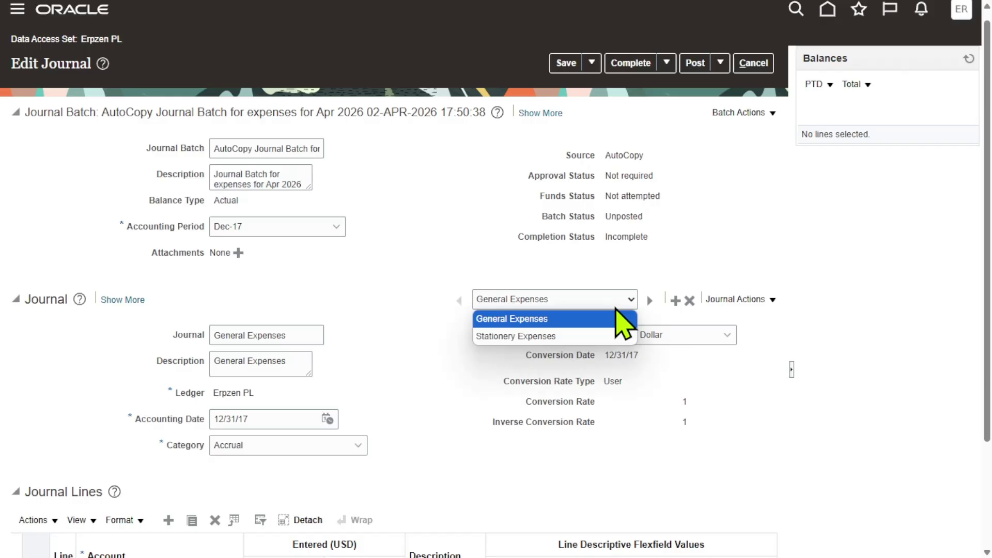
{"action": "left_click", "coordinate": [633, 302]}
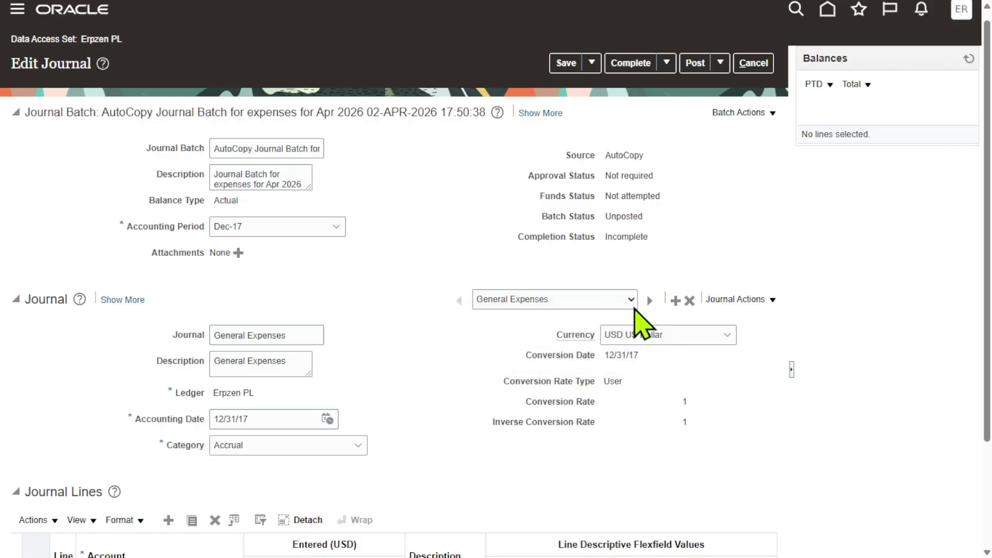
- Delete the General Expenses journal from the copied batch and check the remaining journal and its lines
{"action": "left_click", "coordinate": [689, 300]}
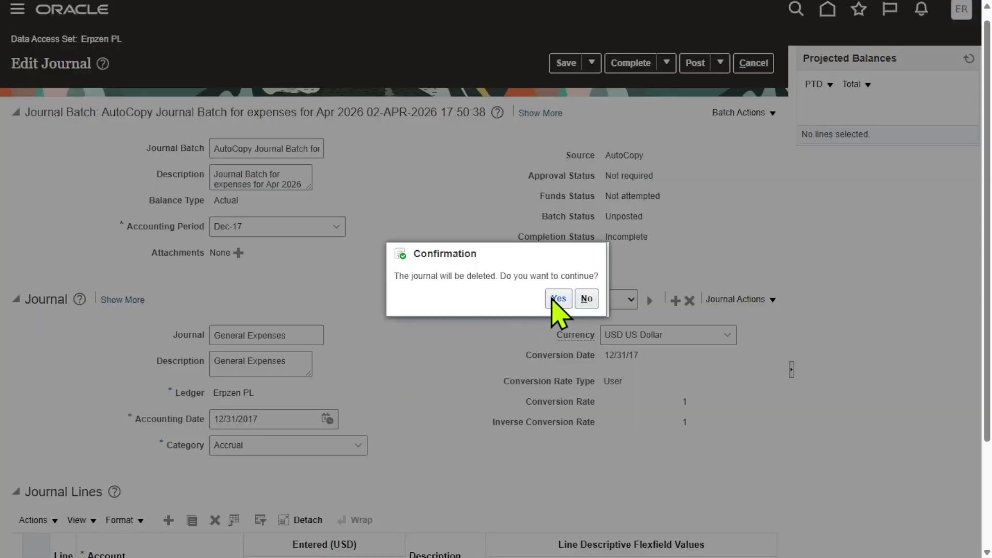
{"action": "left_click", "coordinate": [551, 302]}
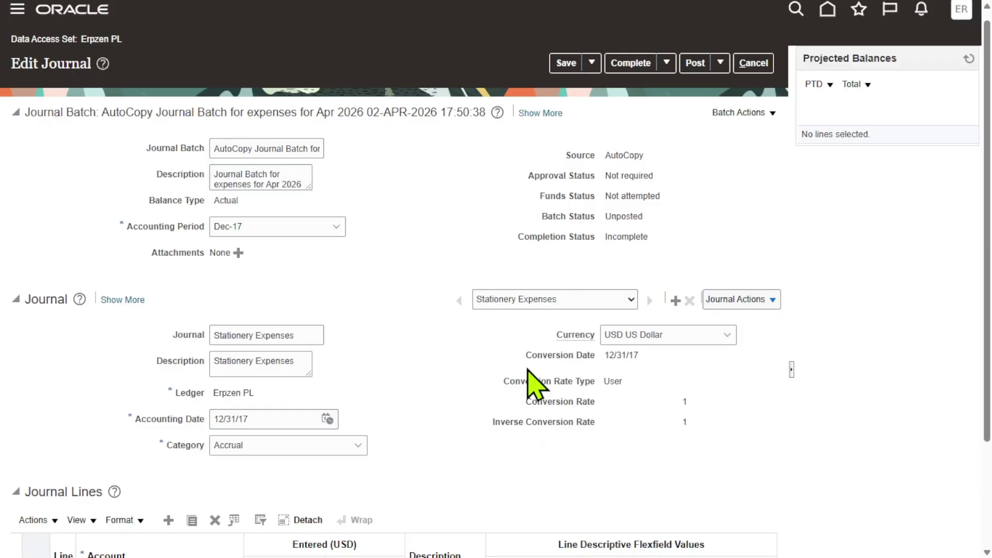
{"action": "left_click", "coordinate": [630, 299]}
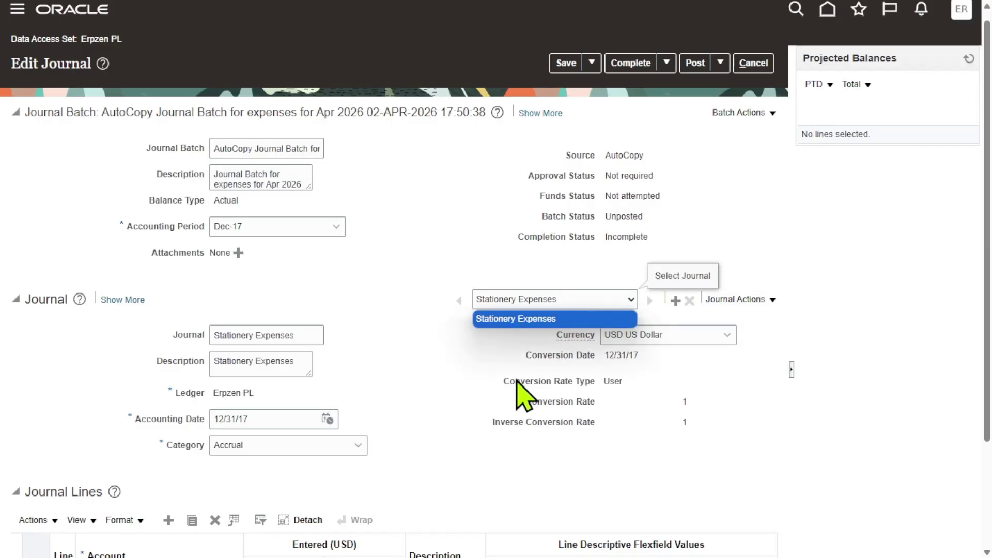
{"action": "left_click", "coordinate": [472, 366]}
{"action": "scroll", "coordinate": [525, 366], "scroll_direction": "down", "scroll_amount": 3}
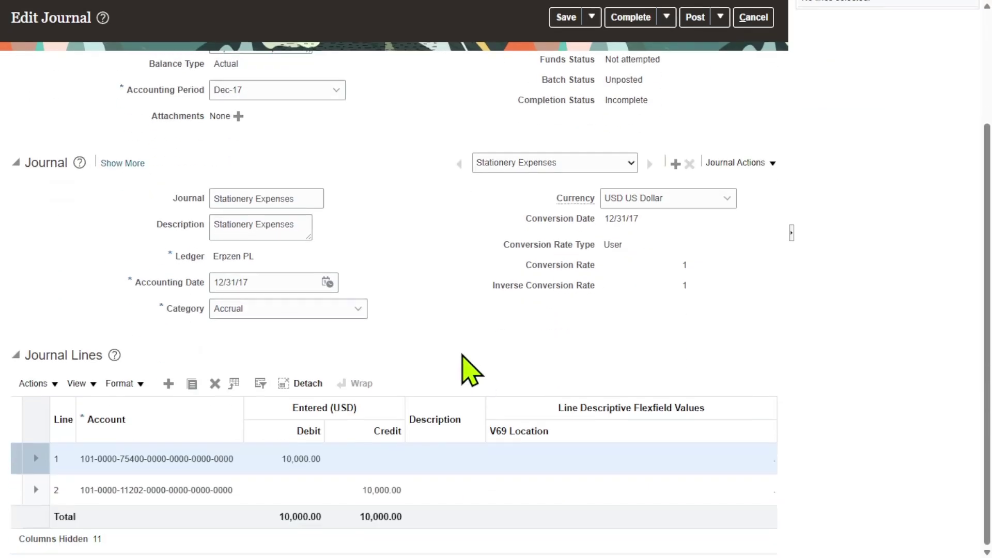
{"action": "scroll", "coordinate": [469, 368], "scroll_direction": "up", "scroll_amount": 3}
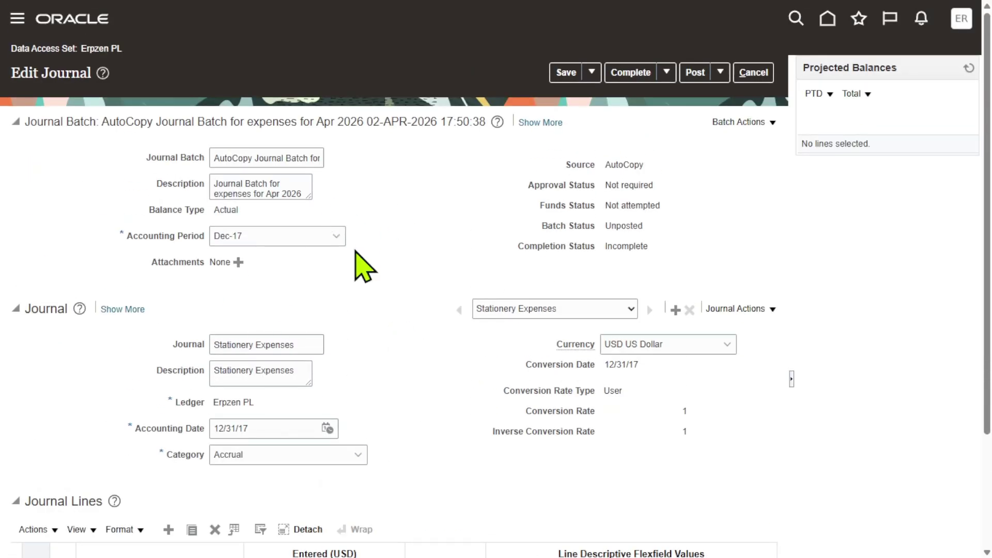
- Set the copied Stationery Expenses journal's category to Acquisition Cost
{"action": "scroll", "coordinate": [398, 434], "scroll_direction": "down", "scroll_amount": 3}
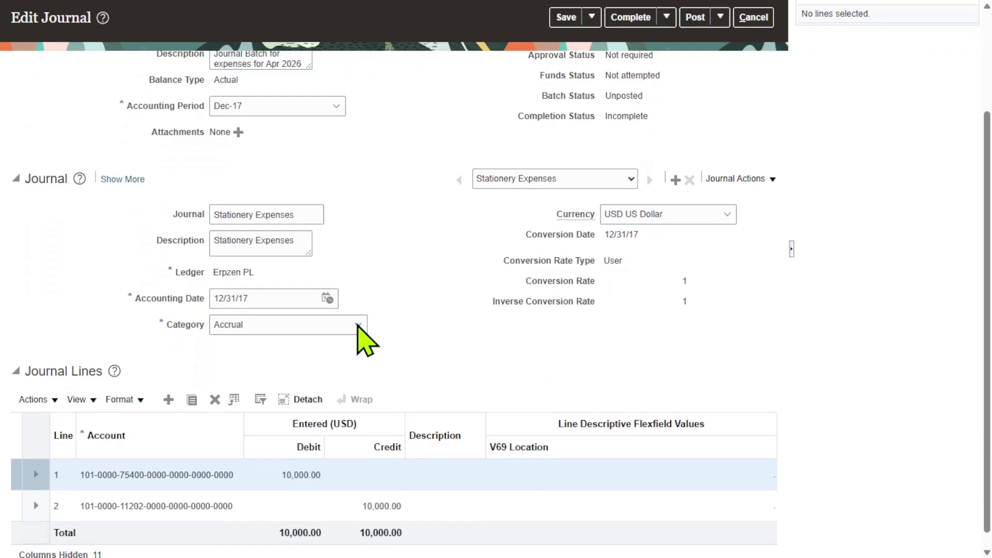
{"action": "left_click", "coordinate": [358, 325]}
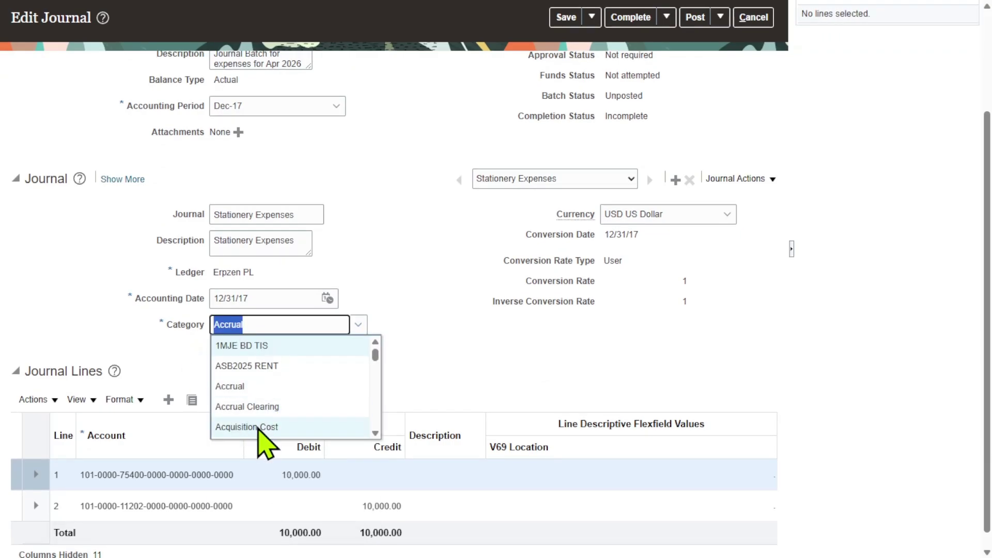
{"action": "left_click", "coordinate": [258, 427]}
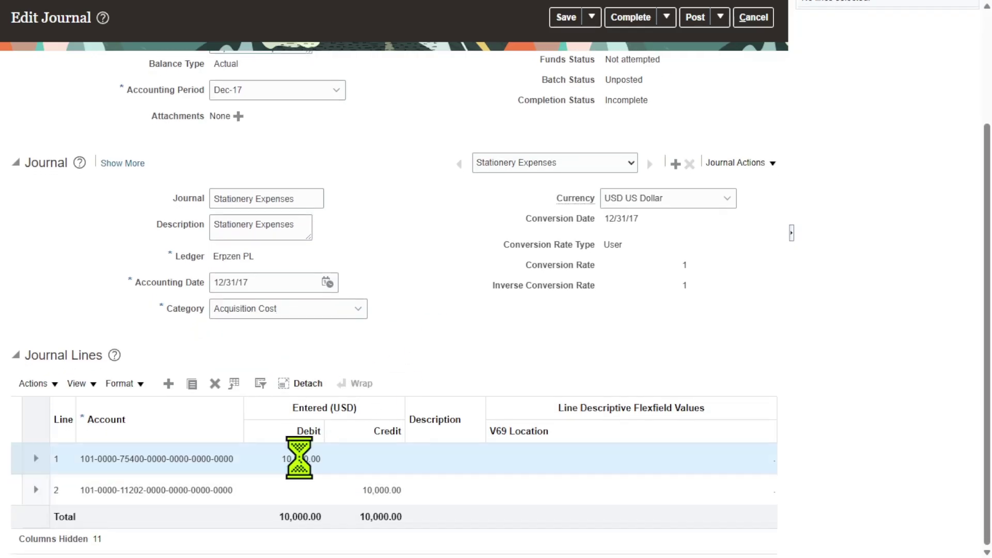
- Set the debit on journal line 1 and the credit on journal line 2 to 5000
{"action": "left_click", "coordinate": [299, 458]}
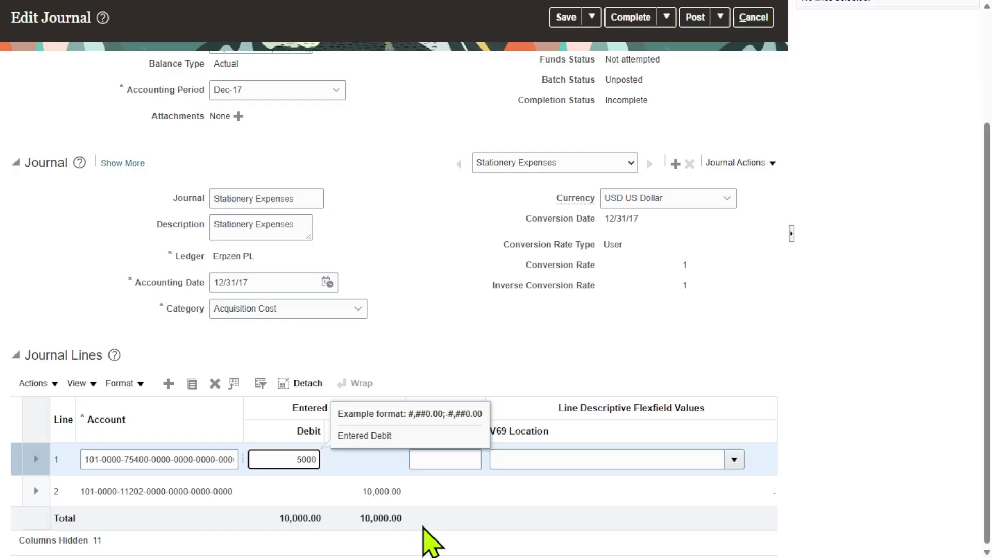
{"action": "type", "text": "5000"}
{"action": "left_click", "coordinate": [508, 290]}
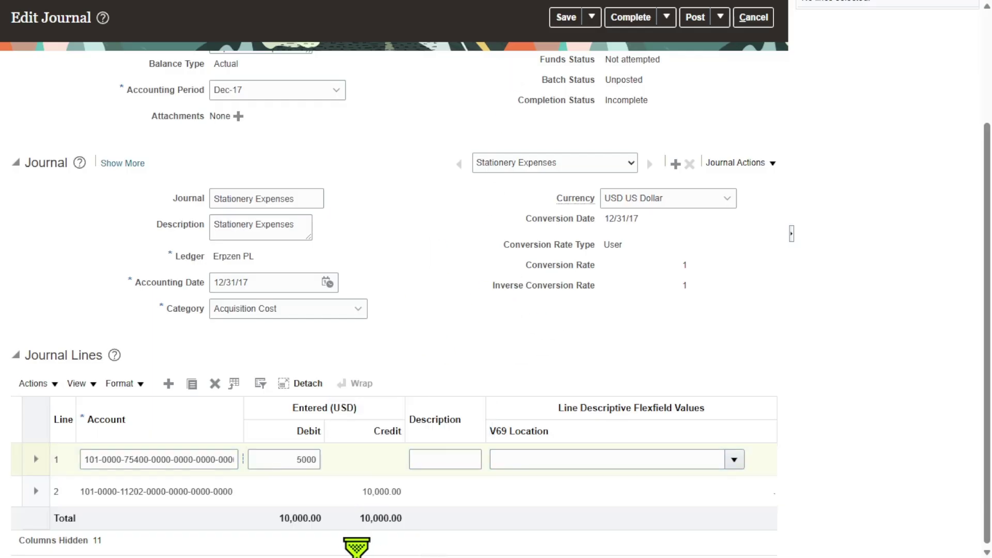
{"action": "left_click", "coordinate": [374, 495]}
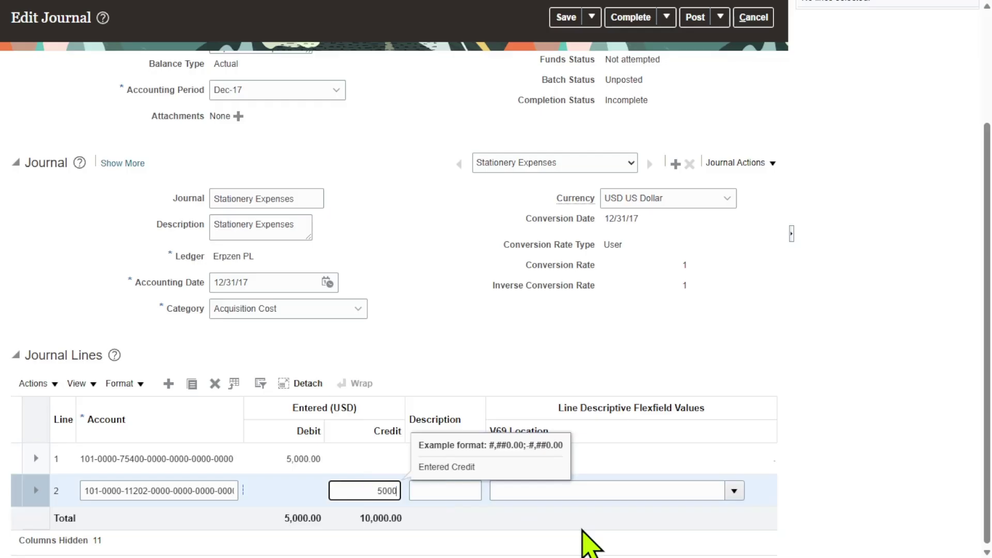
{"action": "type", "text": "5000"}
{"action": "left_click", "coordinate": [459, 282]}
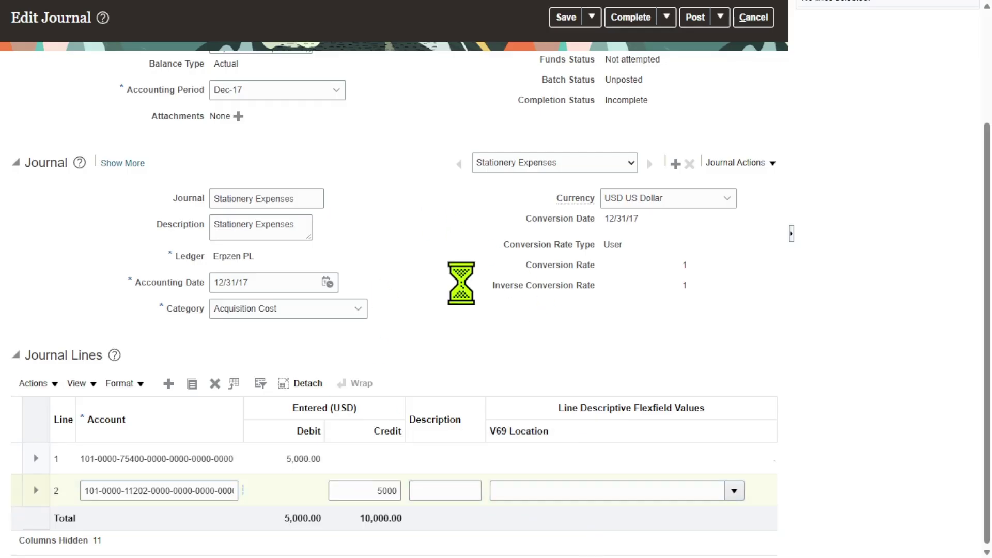
- Review the copied batch's header and source, save it, submit it for posting and acknowledge the confirmation
{"action": "scroll", "coordinate": [475, 313], "scroll_direction": "up", "scroll_amount": 3}
{"action": "scroll", "coordinate": [484, 329], "scroll_direction": "up", "scroll_amount": 1}
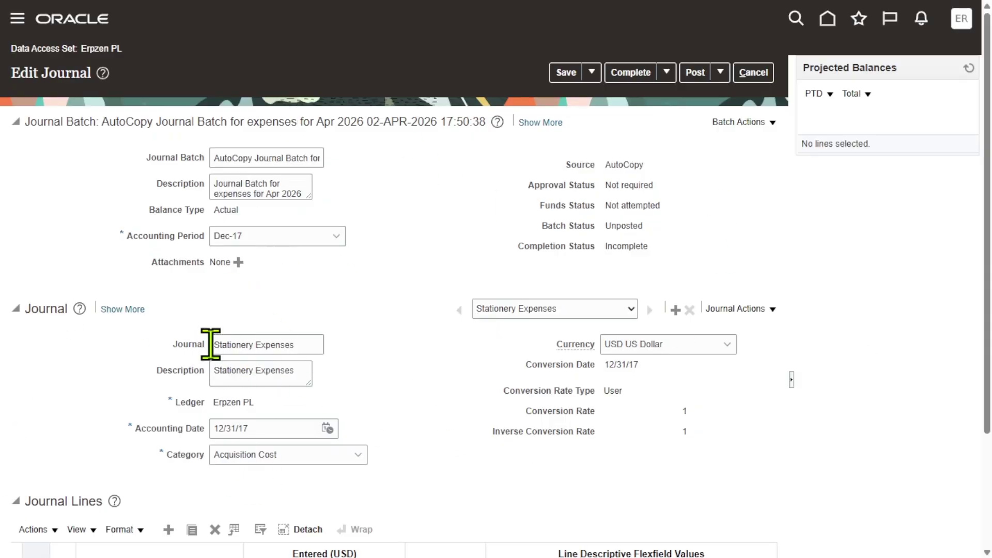
{"action": "scroll", "coordinate": [351, 351], "scroll_direction": "down", "scroll_amount": 3}
{"action": "scroll", "coordinate": [482, 370], "scroll_direction": "up", "scroll_amount": 3}
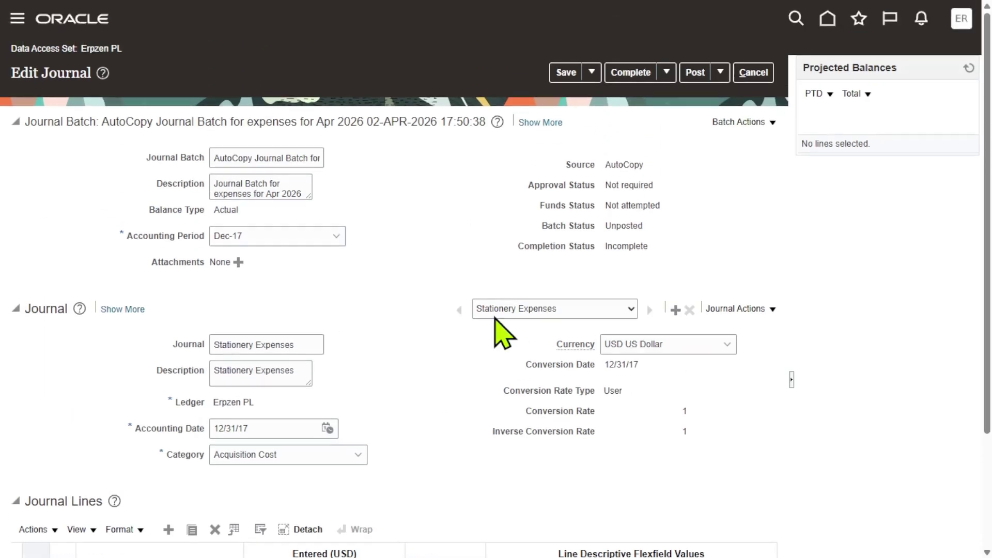
{"action": "left_click_drag", "start_coordinate": [562, 168], "coordinate": [653, 165]}
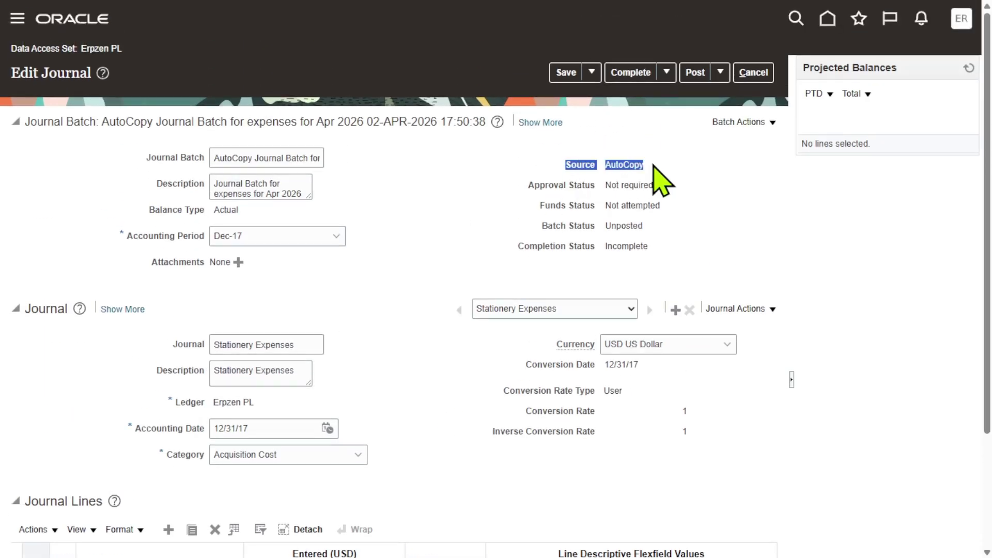
{"action": "left_click", "coordinate": [753, 196]}
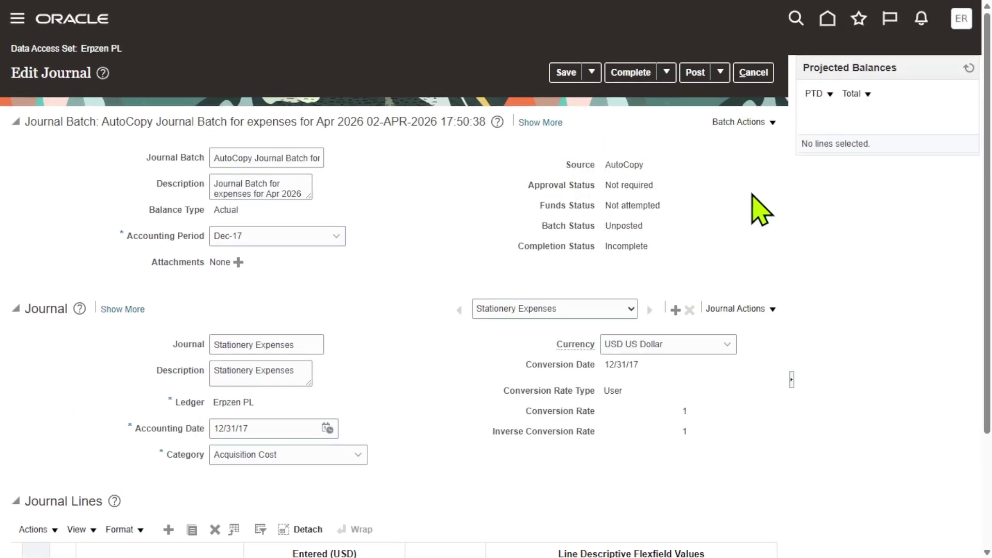
{"action": "left_click", "coordinate": [565, 73]}
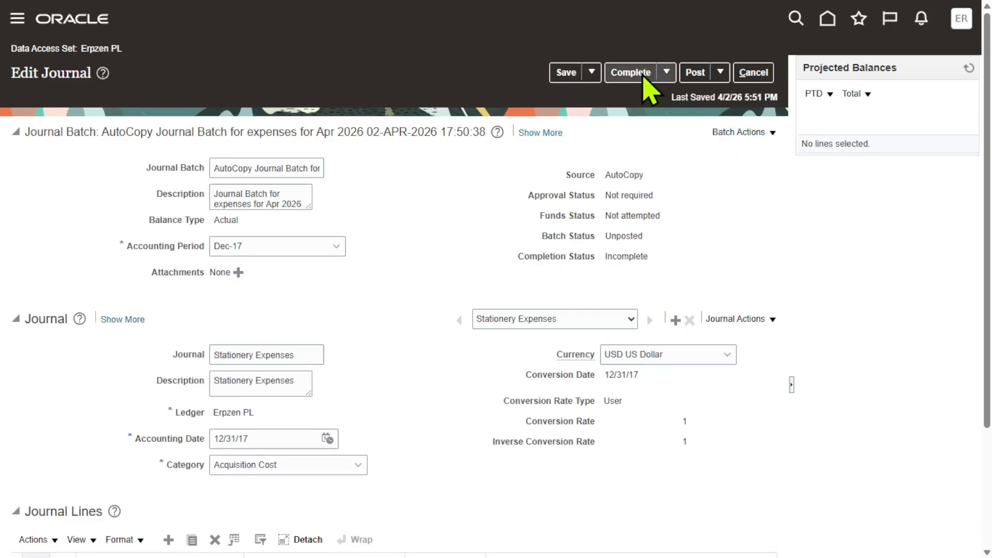
{"action": "left_click", "coordinate": [696, 74]}
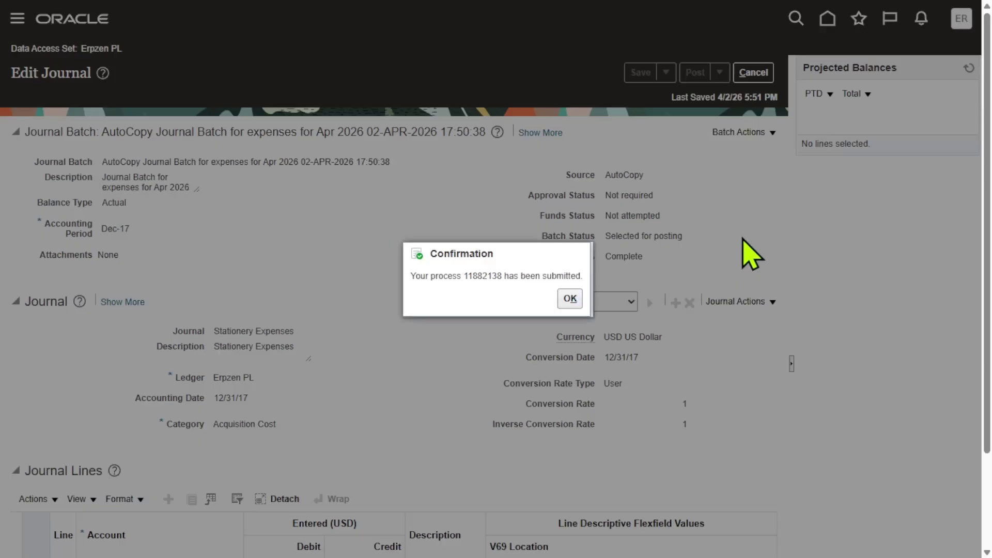
{"action": "left_click", "coordinate": [570, 298]}
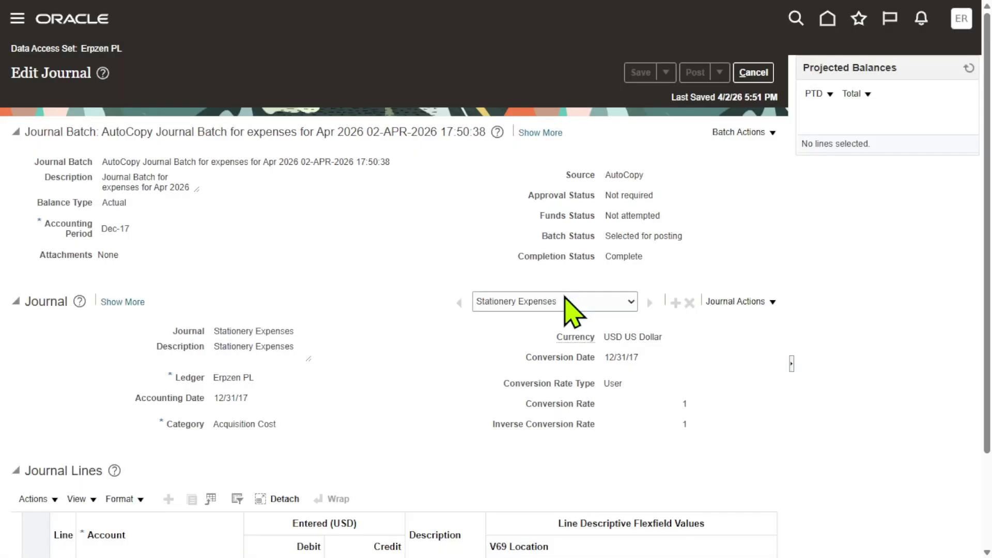
- Refresh the balances, check the copied batch's name, statuses and source, and save the batch
{"action": "left_click", "coordinate": [969, 68]}
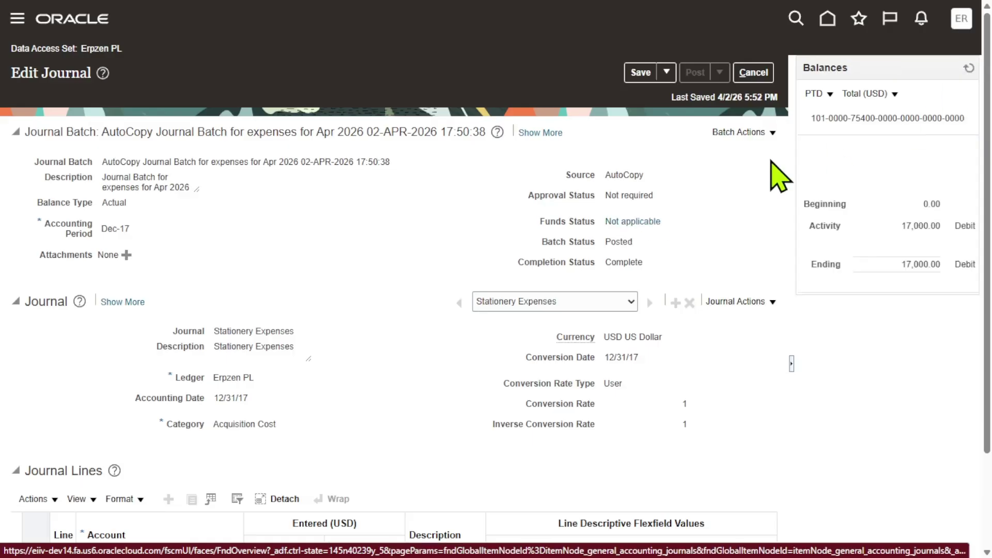
{"action": "double_click", "coordinate": [620, 242]}
{"action": "left_click", "coordinate": [356, 252]}
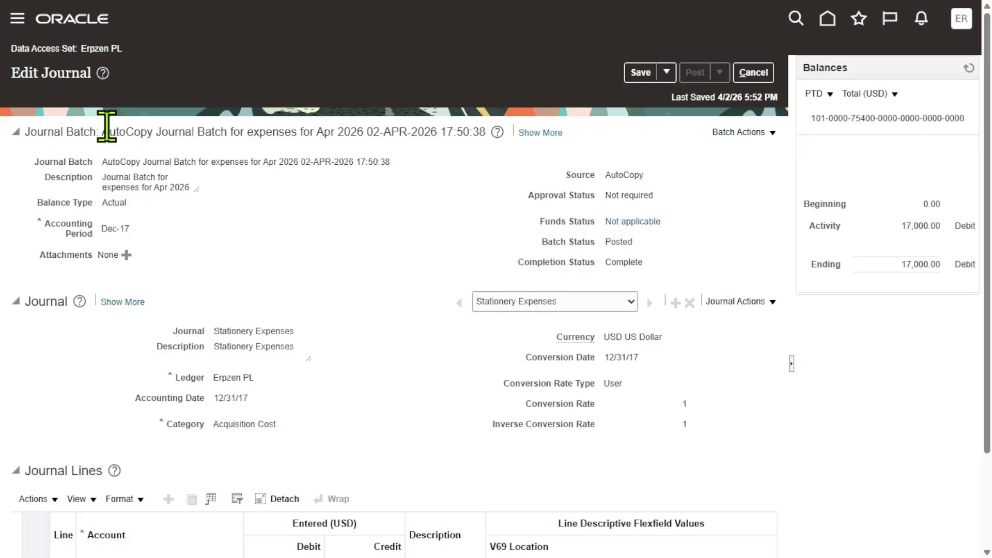
{"action": "left_click_drag", "start_coordinate": [104, 131], "coordinate": [266, 133]}
{"action": "left_click", "coordinate": [461, 294]}
{"action": "left_click_drag", "start_coordinate": [640, 246], "coordinate": [602, 250]}
{"action": "left_click", "coordinate": [473, 220]}
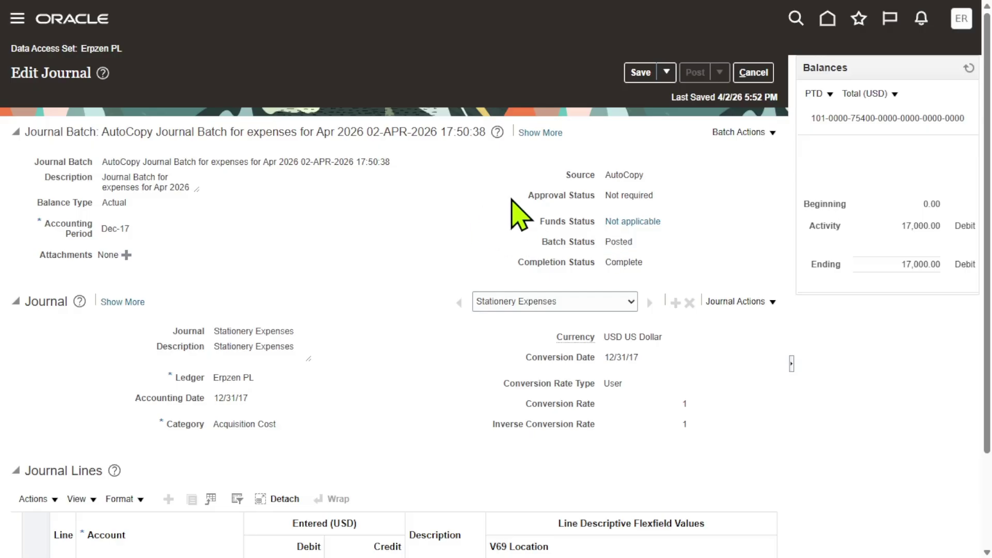
{"action": "left_click_drag", "start_coordinate": [558, 176], "coordinate": [649, 174]}
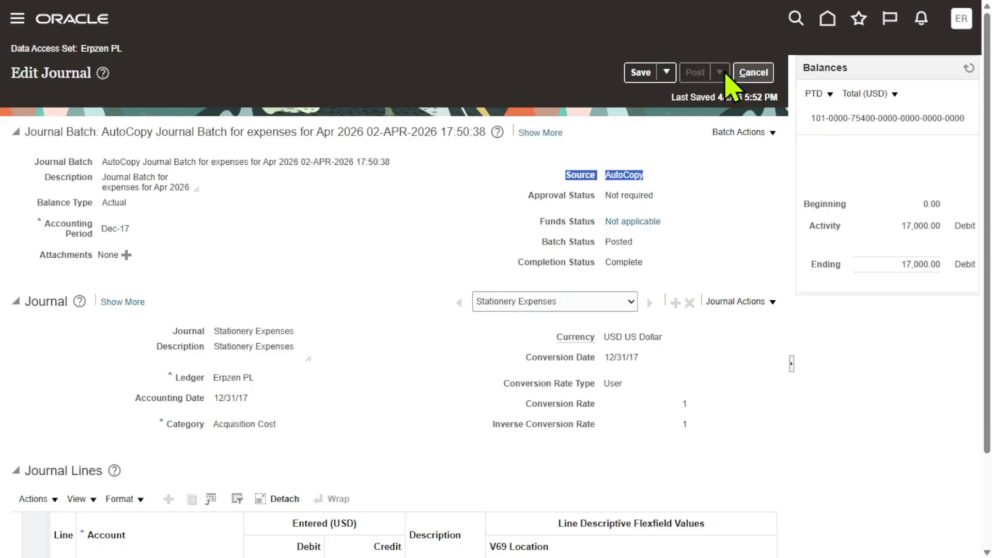
{"action": "left_click", "coordinate": [640, 72]}
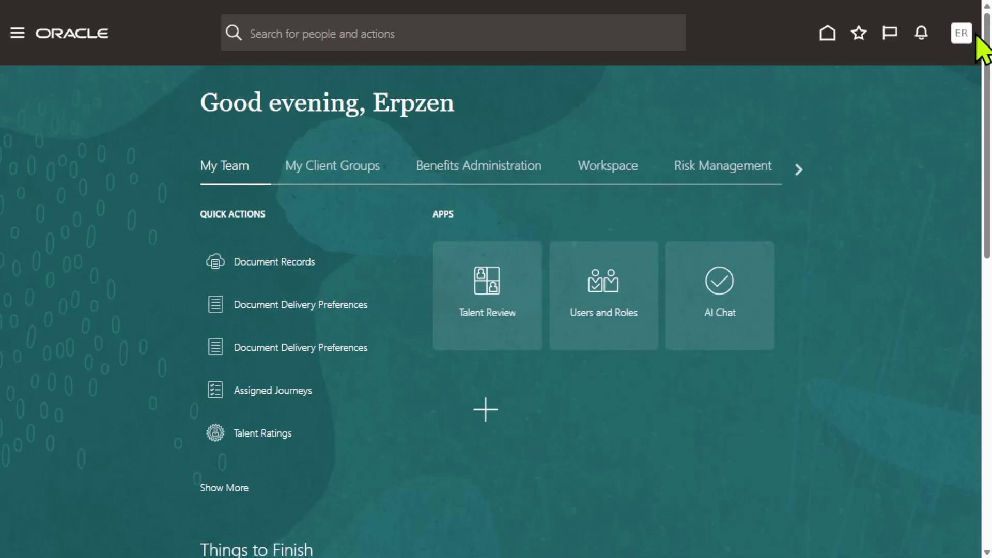
- Open Manage Journals from the General Accounting journals work area and search all journals for accounting period Dec-17
{"action": "left_click", "coordinate": [17, 32]}
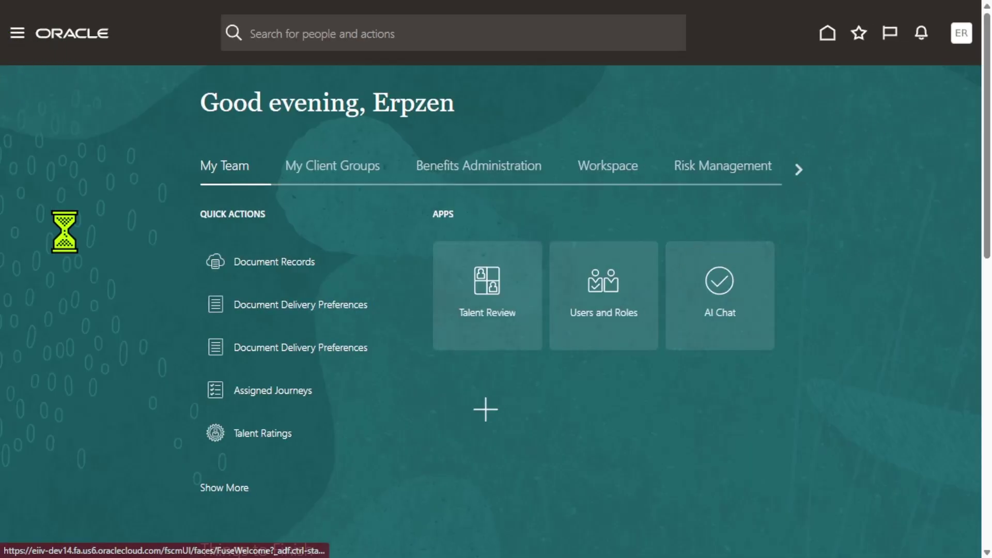
{"action": "scroll", "coordinate": [106, 300], "scroll_direction": "down", "scroll_amount": 7}
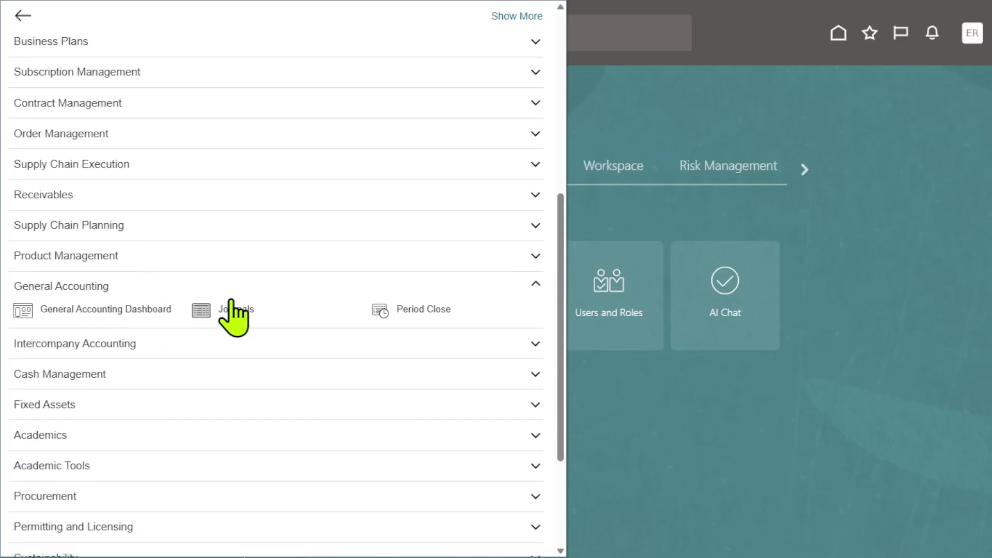
{"action": "left_click", "coordinate": [201, 310]}
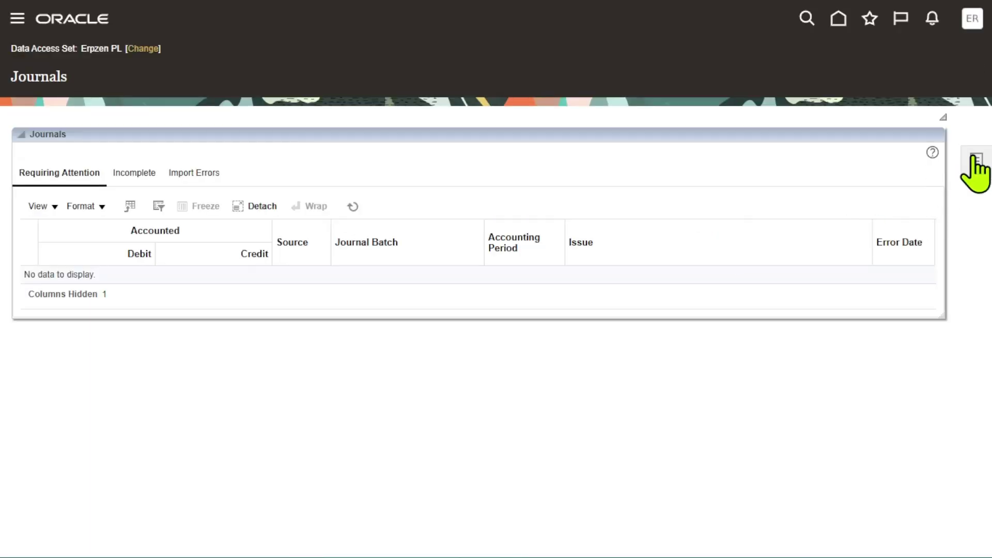
{"action": "left_click", "coordinate": [976, 160]}
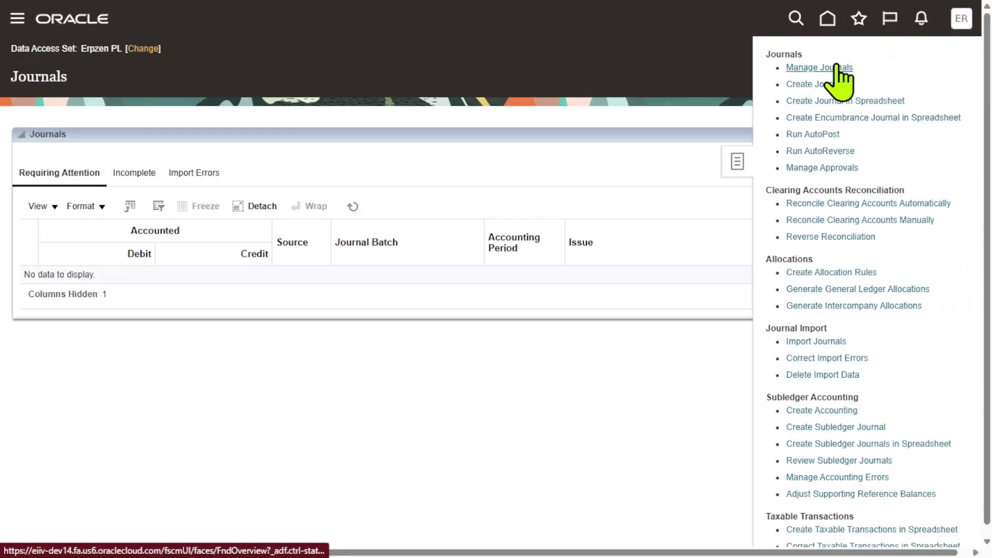
{"action": "left_click", "coordinate": [837, 67]}
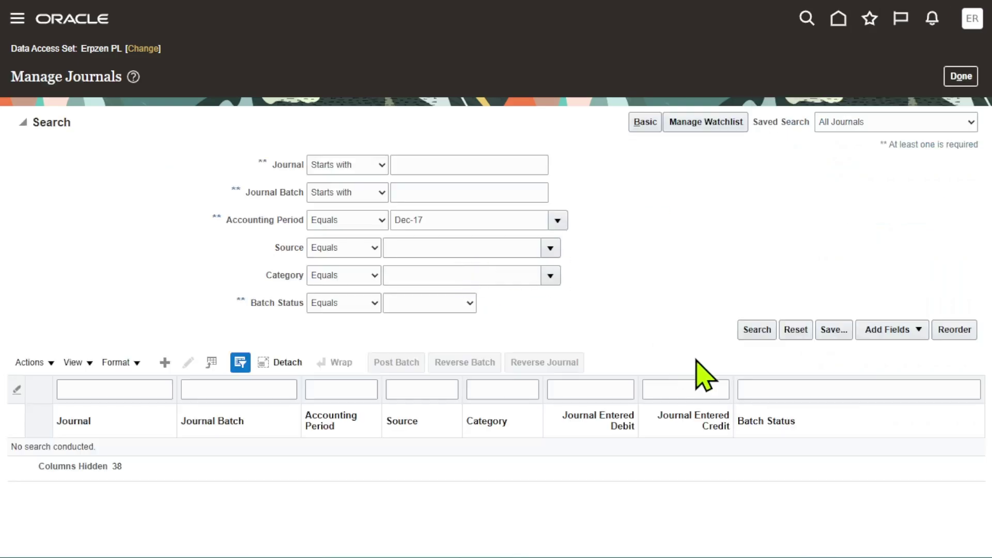
{"action": "left_click", "coordinate": [758, 335]}
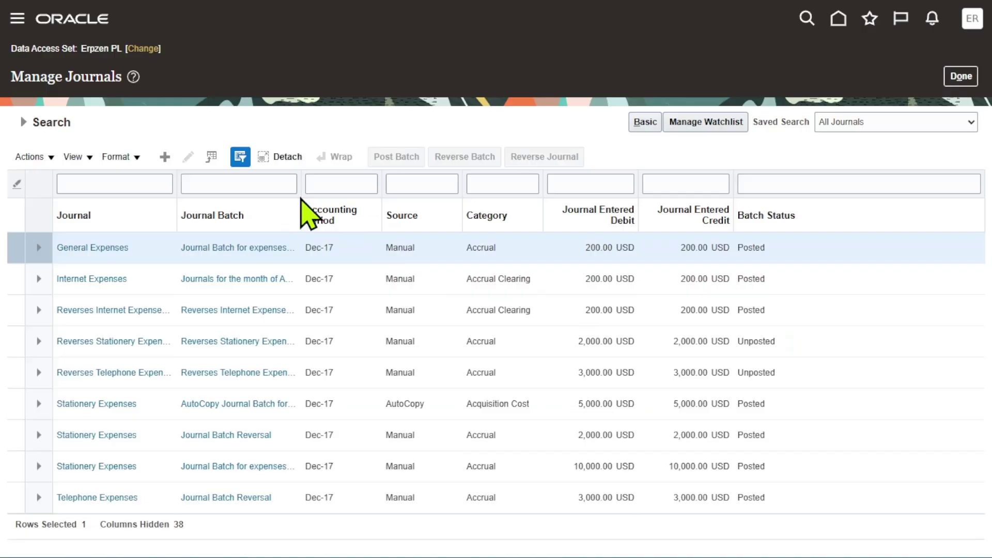
- Widen the Journal Batch column, open the AutoCopy journal batch for expenses for Apr 2026 and review its details
{"action": "left_click_drag", "start_coordinate": [310, 182], "coordinate": [347, 180]}
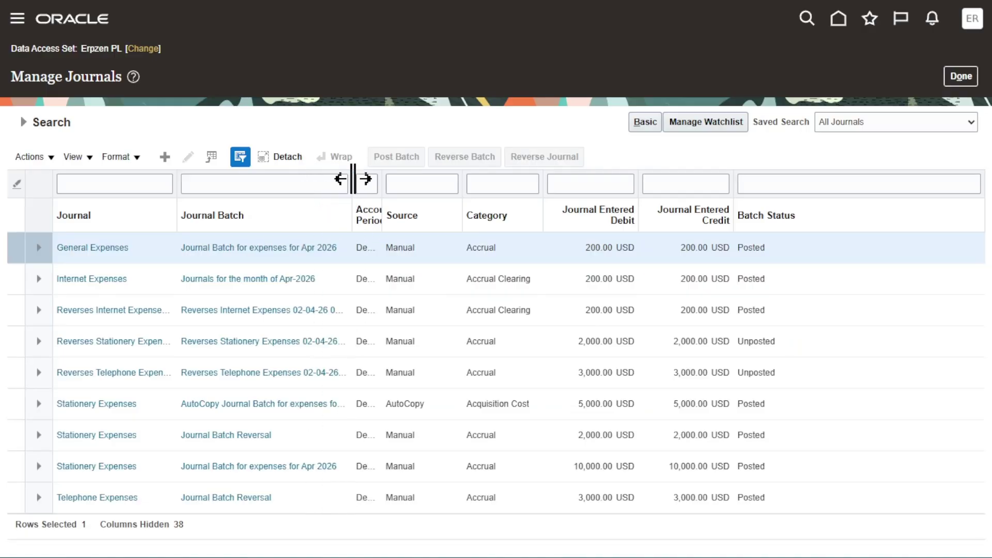
{"action": "left_click", "coordinate": [221, 406]}
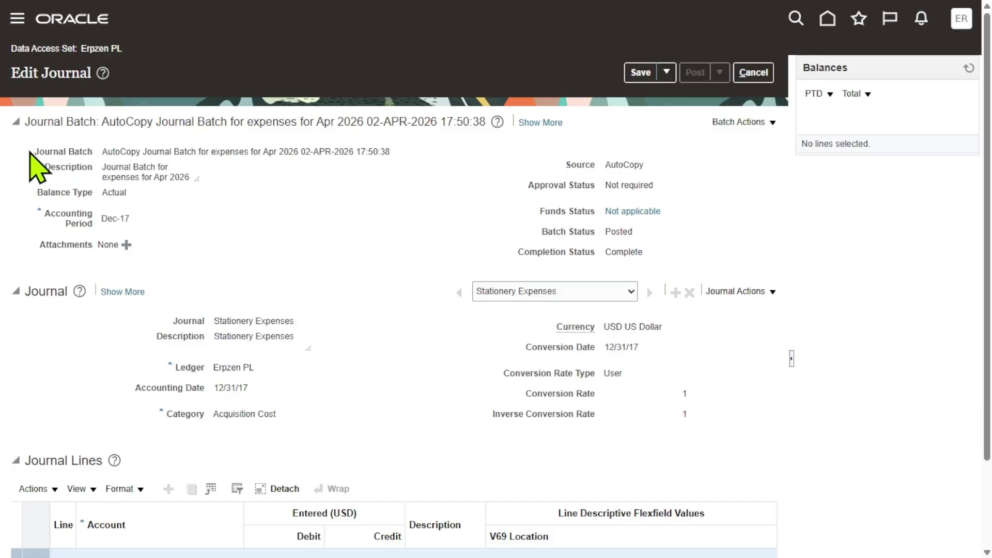
{"action": "left_click_drag", "start_coordinate": [29, 153], "coordinate": [424, 161]}
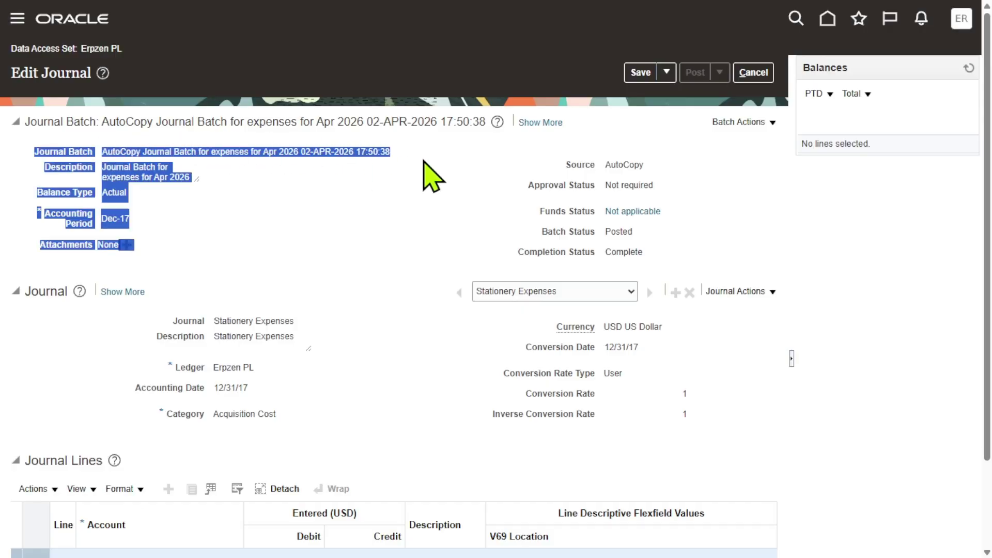
{"action": "left_click", "coordinate": [344, 262]}
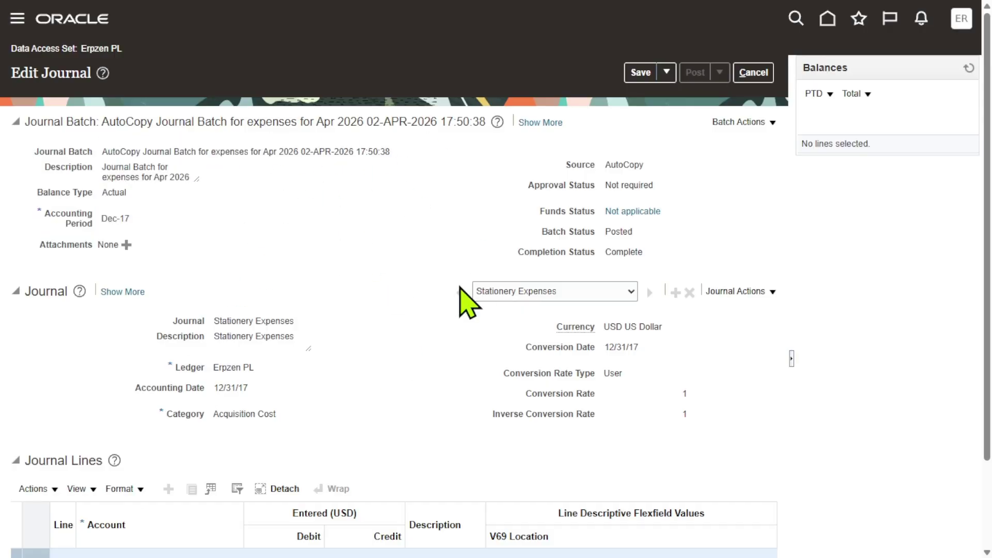
{"action": "scroll", "coordinate": [470, 300], "scroll_direction": "down", "scroll_amount": 1}
{"action": "scroll", "coordinate": [482, 310], "scroll_direction": "up", "scroll_amount": 1}
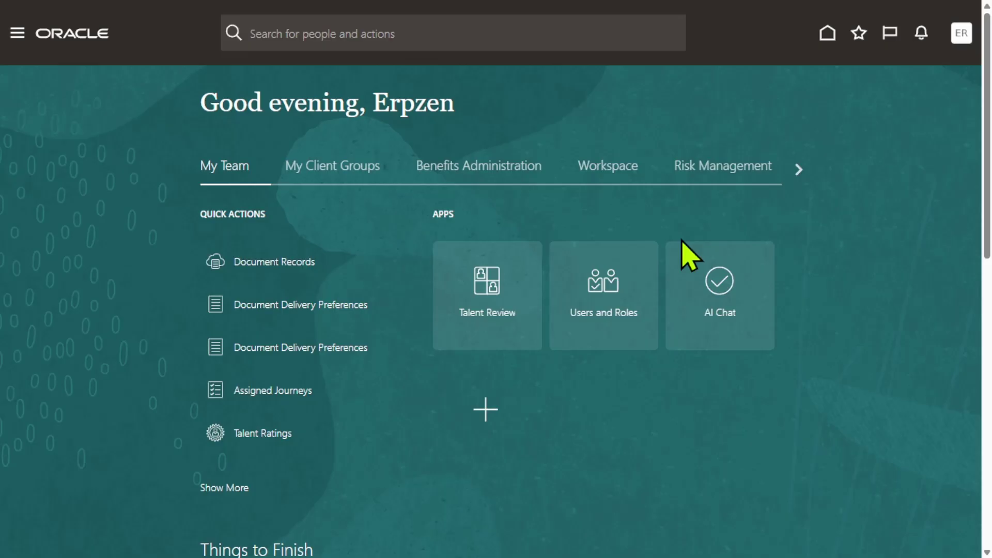
{"action": "key", "text": "super"}
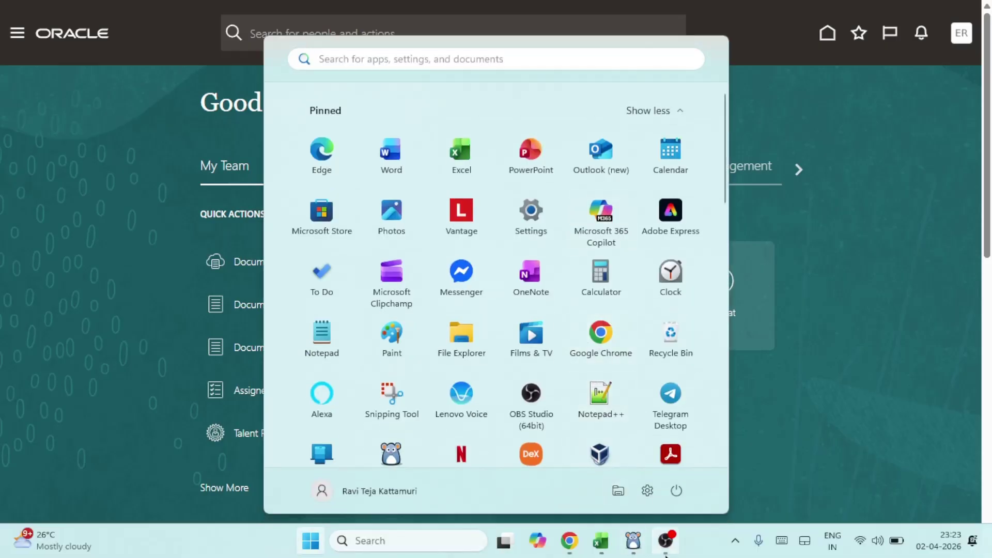